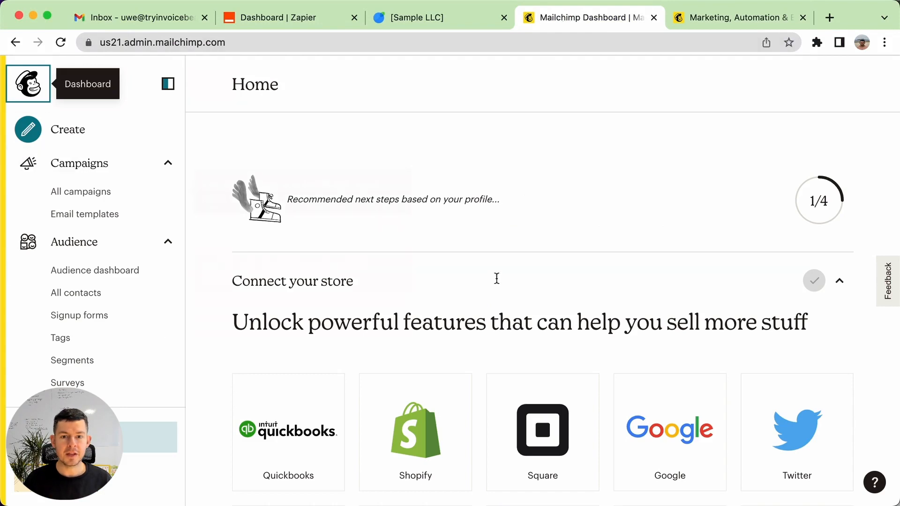
{"action": "scroll", "coordinate": [389, 162], "scroll_direction": "down", "scroll_amount": 5}
{"action": "scroll", "coordinate": [389, 162], "scroll_direction": "up", "scroll_amount": 5}
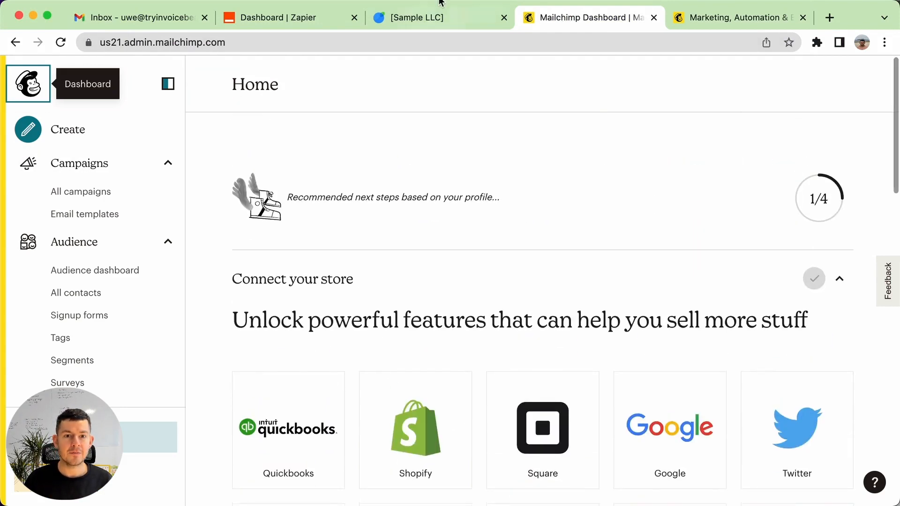
{"action": "left_click", "coordinate": [426, 14]}
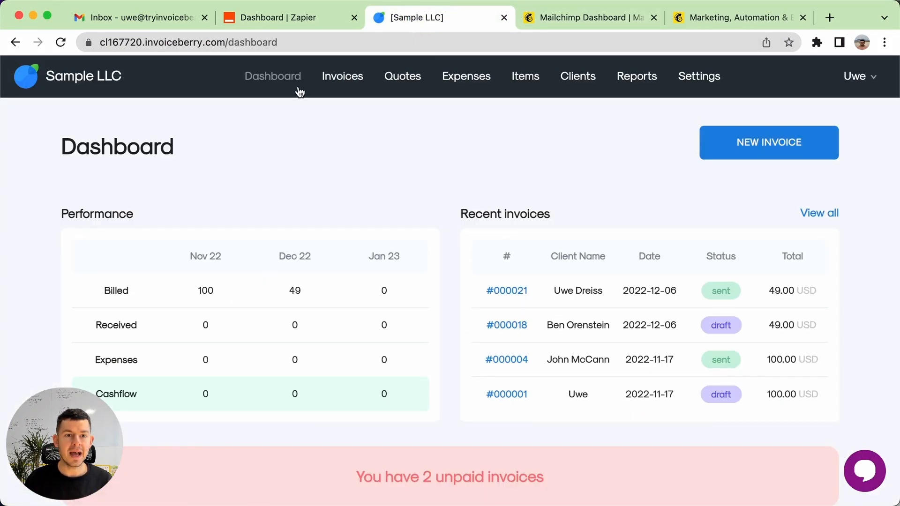
- Switch to the Zapier dashboard and choose InvoiceBerry and Mailchimp as the two apps to connect
{"action": "left_click", "coordinate": [286, 15]}
{"action": "scroll", "coordinate": [416, 232], "scroll_direction": "down", "scroll_amount": 1}
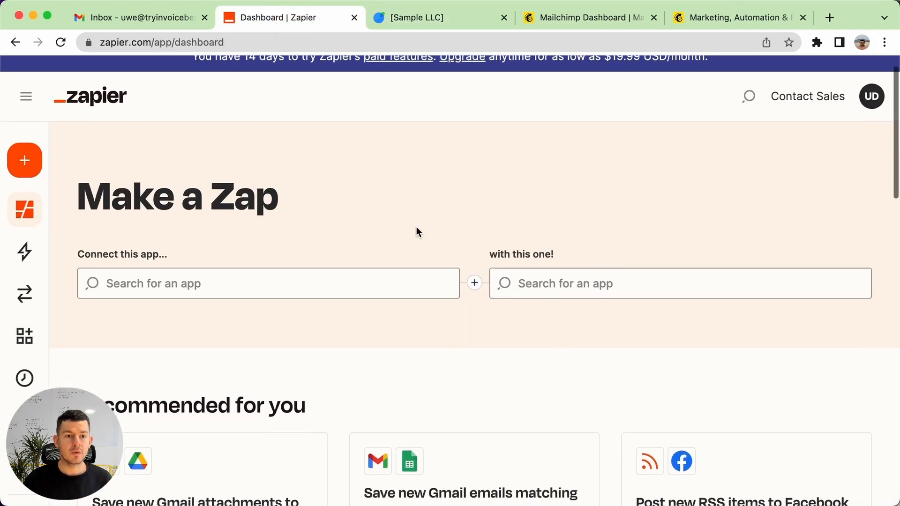
{"action": "left_click", "coordinate": [304, 275]}
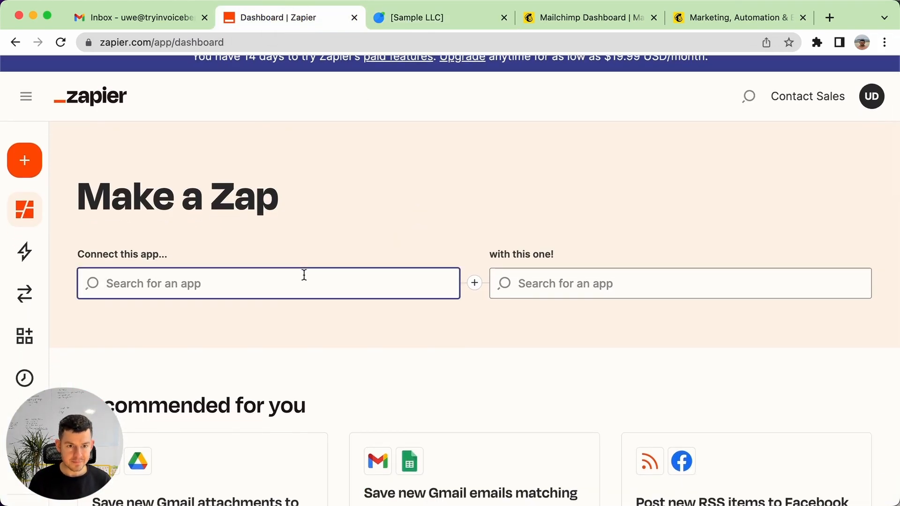
{"action": "type", "text": "invoiceb"}
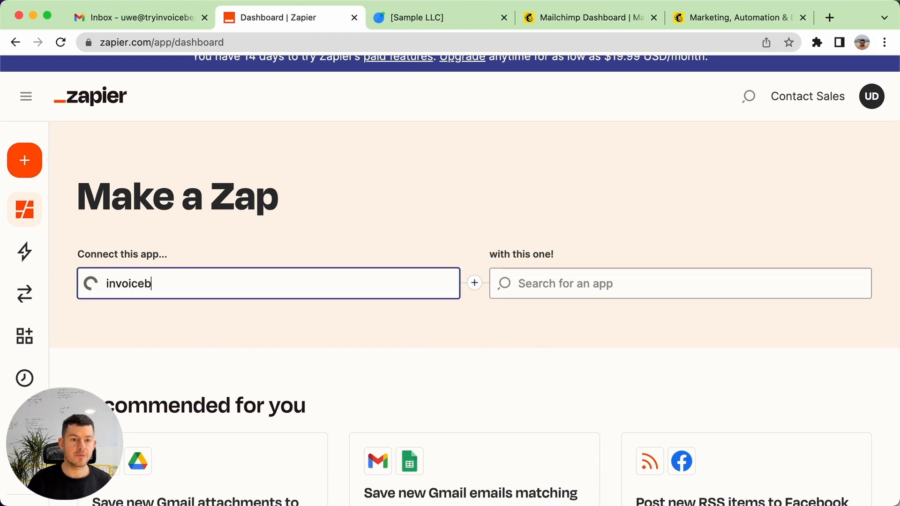
{"action": "left_click", "coordinate": [287, 325]}
{"action": "left_click", "coordinate": [577, 294]}
{"action": "type", "text": "mailchimp"}
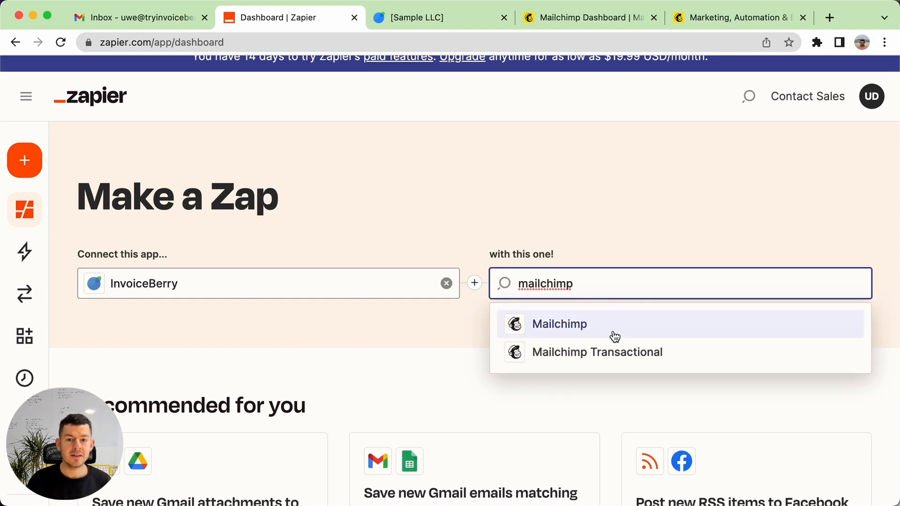
{"action": "left_click", "coordinate": [613, 330]}
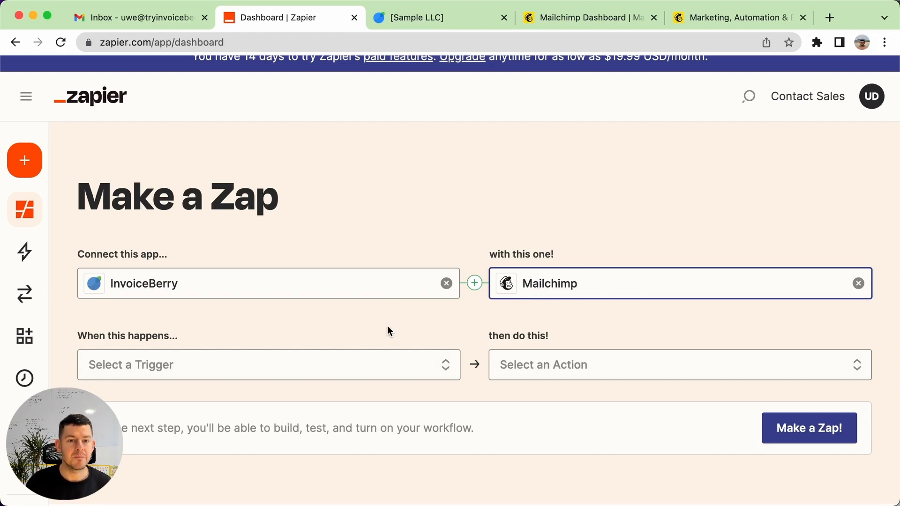
- Set the InvoiceBerry trigger of the Zap to New Client
{"action": "left_click", "coordinate": [321, 366]}
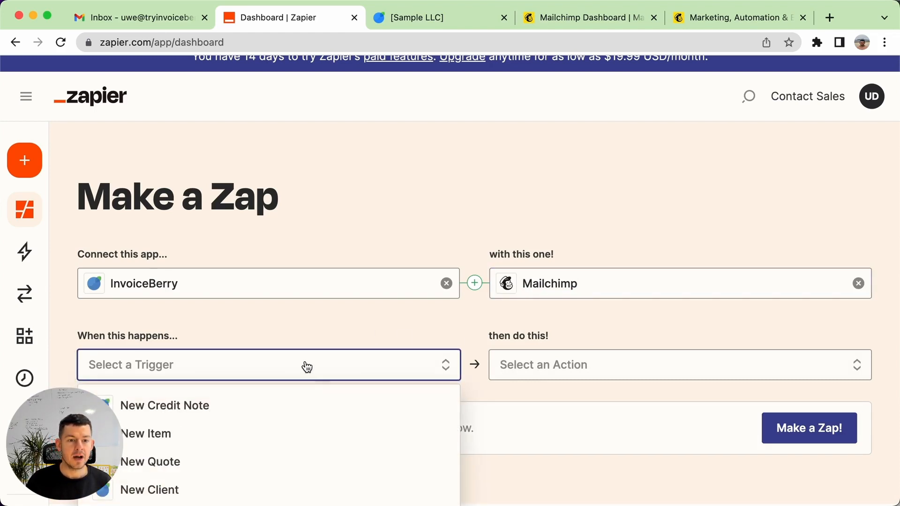
{"action": "scroll", "coordinate": [295, 361], "scroll_direction": "down", "scroll_amount": 1}
{"action": "scroll", "coordinate": [248, 361], "scroll_direction": "down", "scroll_amount": 3}
{"action": "scroll", "coordinate": [223, 375], "scroll_direction": "down", "scroll_amount": 1}
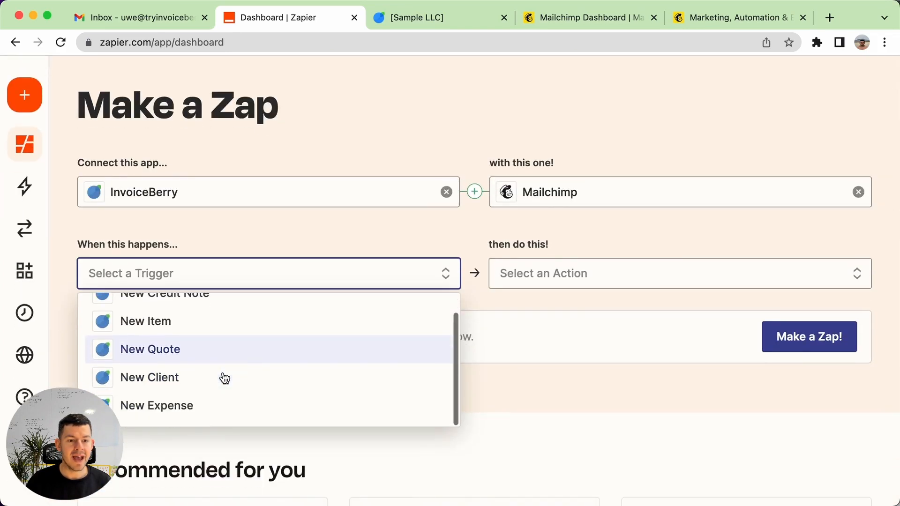
{"action": "scroll", "coordinate": [220, 378], "scroll_direction": "up", "scroll_amount": 1}
{"action": "left_click", "coordinate": [173, 400]}
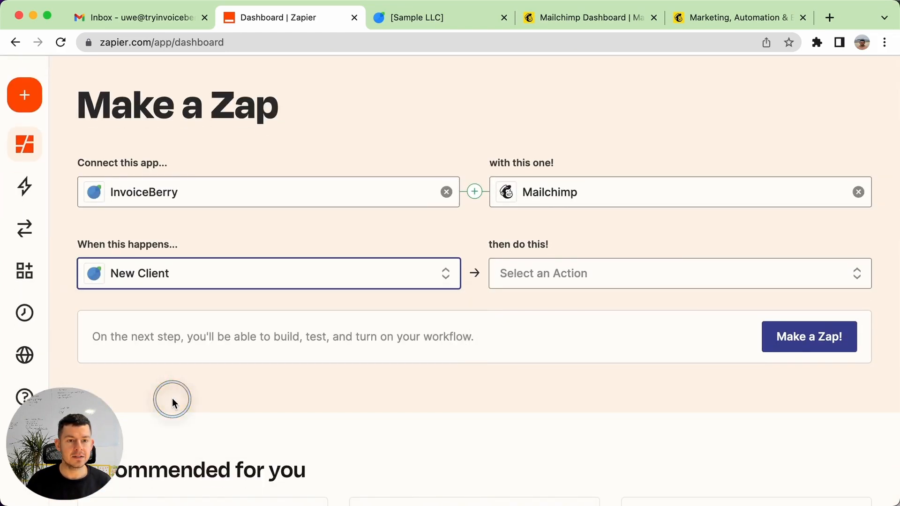
- Set the Mailchimp action of the Zap to Add/Update Subscriber
{"action": "left_click", "coordinate": [604, 276]}
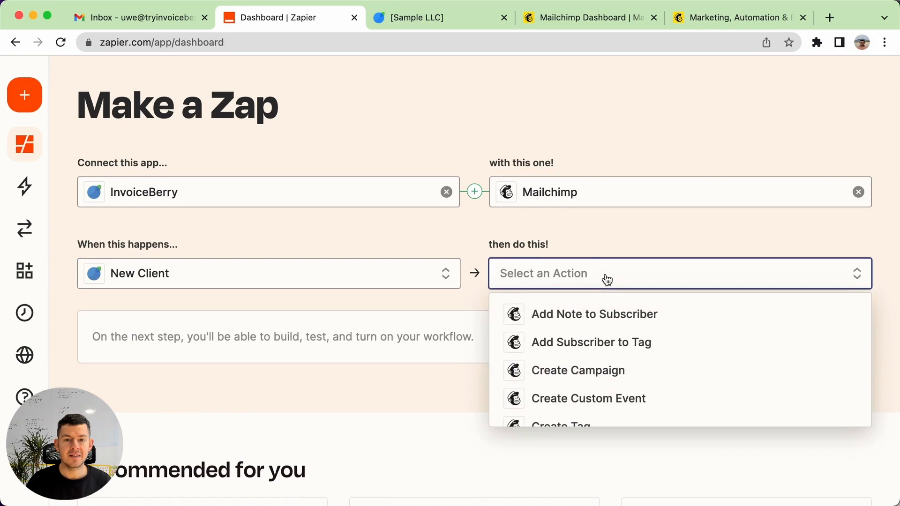
{"action": "scroll", "coordinate": [609, 336], "scroll_direction": "down", "scroll_amount": 2}
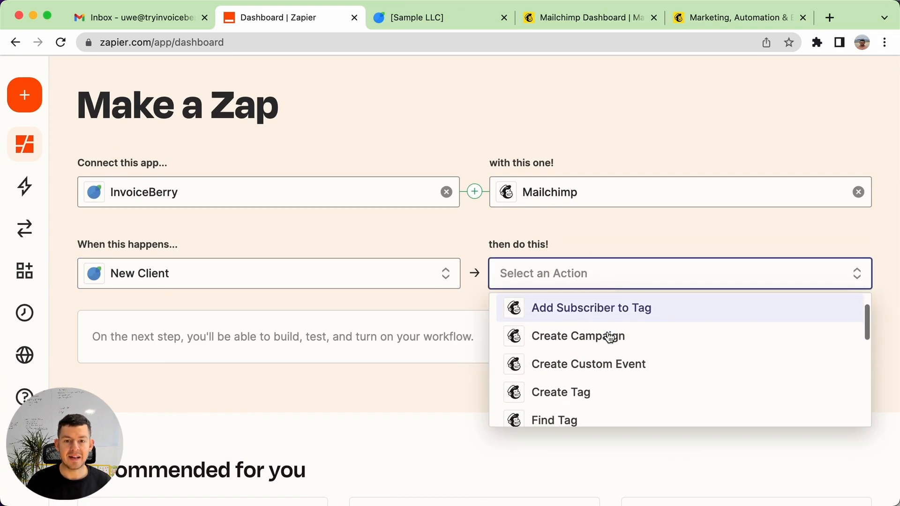
{"action": "scroll", "coordinate": [611, 370], "scroll_direction": "down", "scroll_amount": 4}
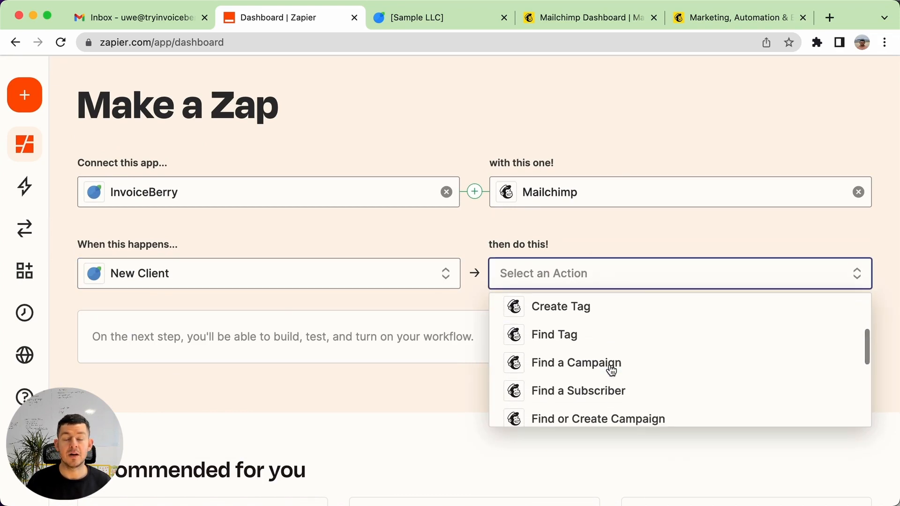
{"action": "scroll", "coordinate": [611, 370], "scroll_direction": "down", "scroll_amount": 3}
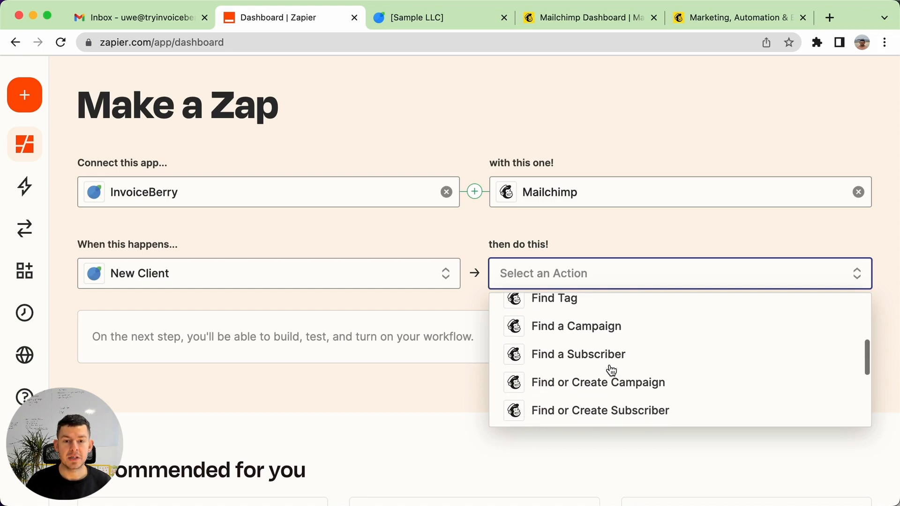
{"action": "scroll", "coordinate": [618, 359], "scroll_direction": "down", "scroll_amount": 5}
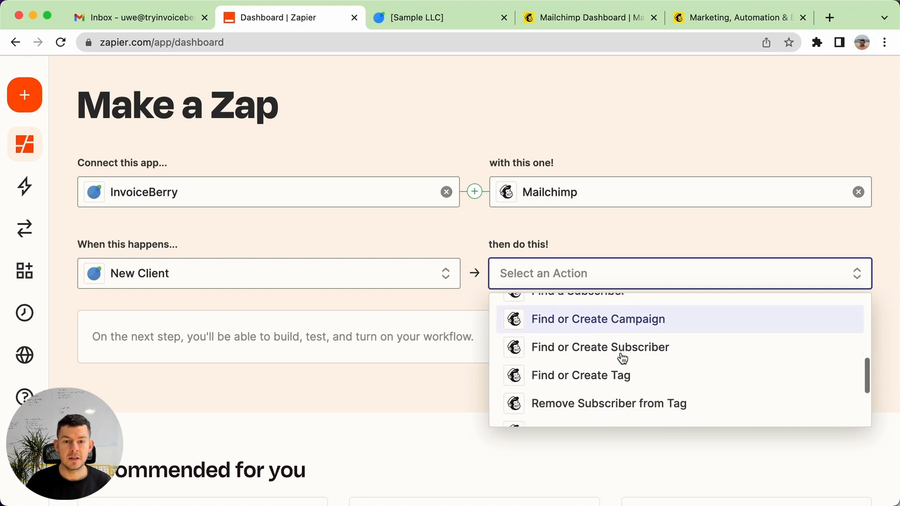
{"action": "scroll", "coordinate": [622, 360], "scroll_direction": "down", "scroll_amount": 2}
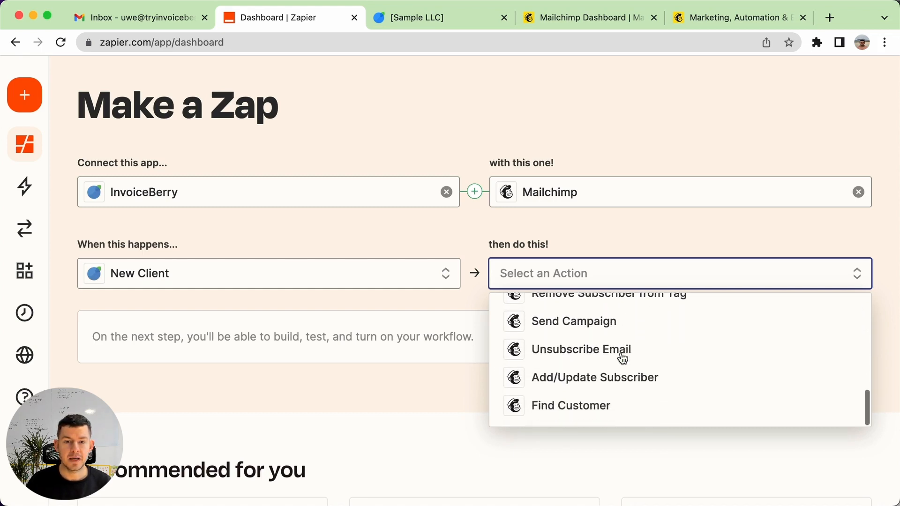
{"action": "left_click", "coordinate": [596, 378]}
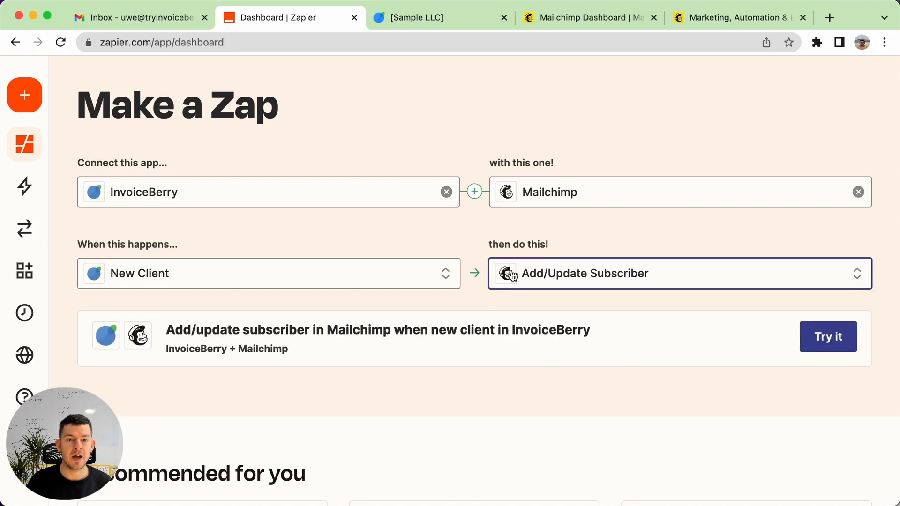
- Create the configured InvoiceBerry and Mailchimp Zap and open the InvoiceBerry account sign-in for its trigger step
{"action": "left_click", "coordinate": [828, 337]}
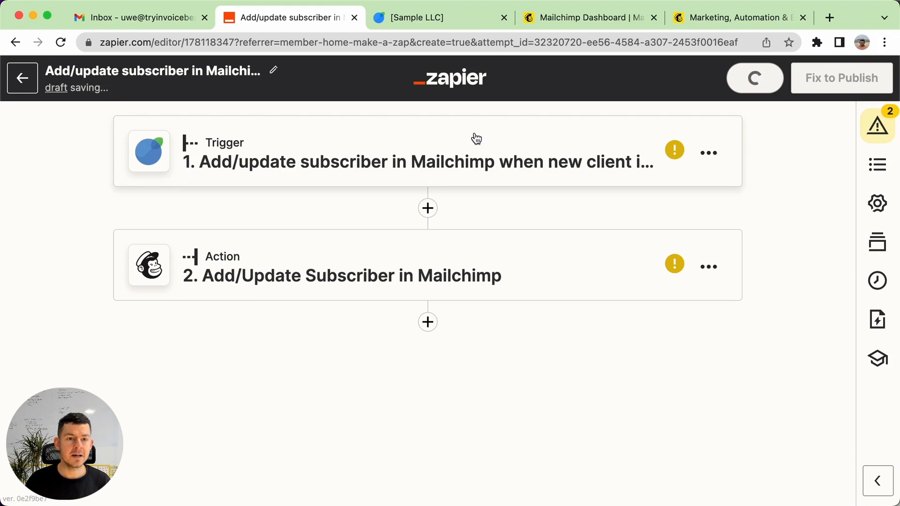
{"action": "left_click", "coordinate": [373, 131]}
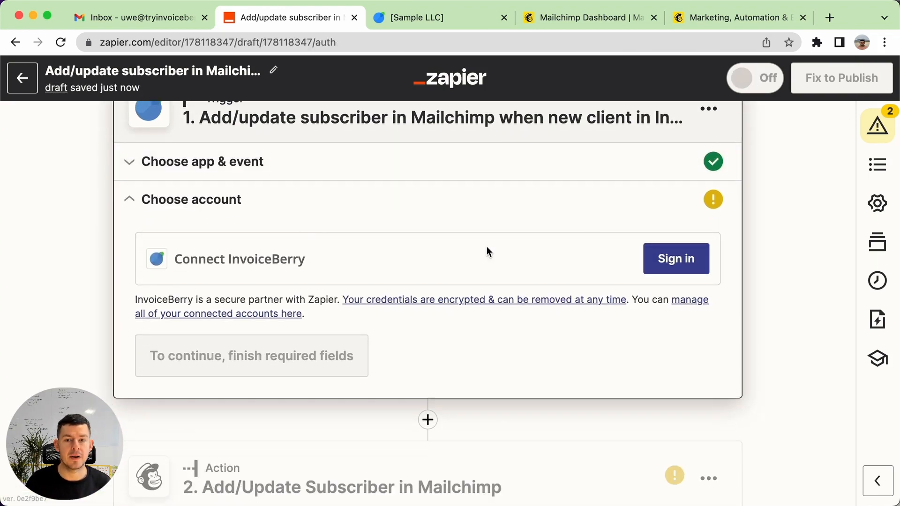
{"action": "left_click", "coordinate": [697, 266]}
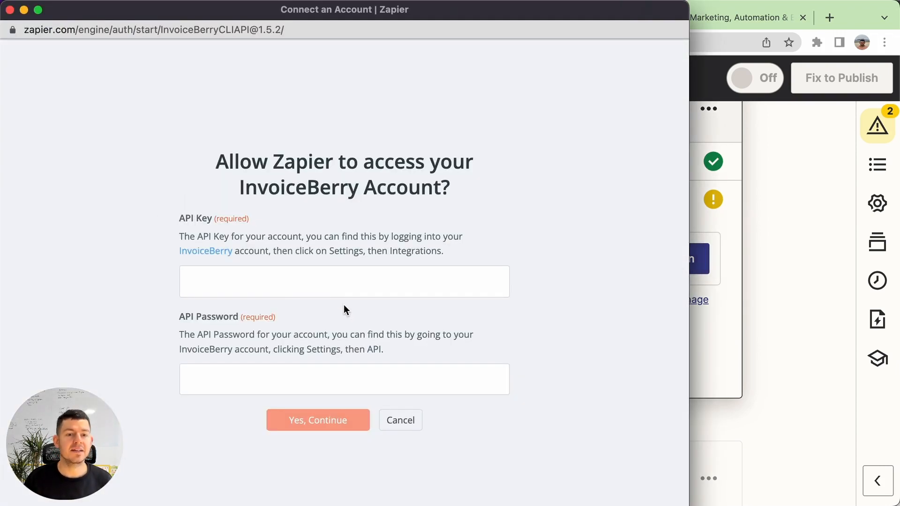
- Switch to InvoiceBerry and open the Integrations section of the main settings to reach the API credentials
{"action": "left_click", "coordinate": [802, 194]}
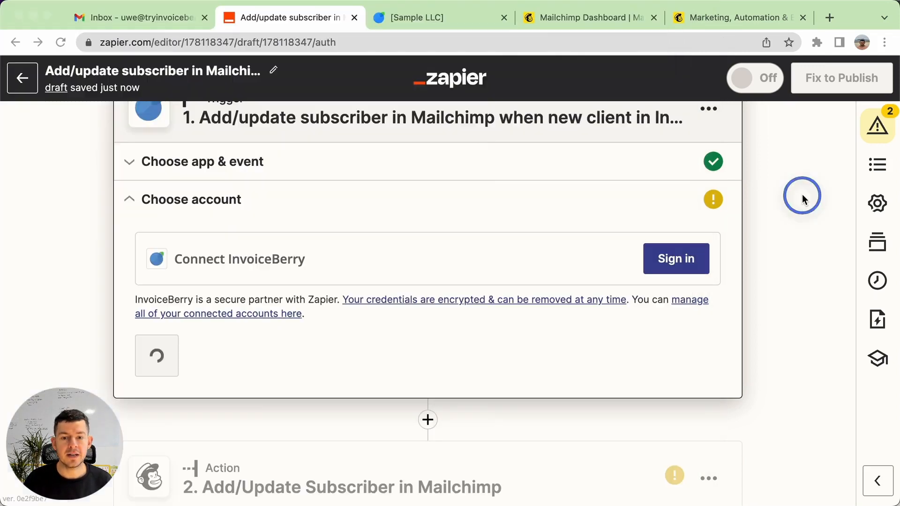
{"action": "left_click", "coordinate": [428, 9]}
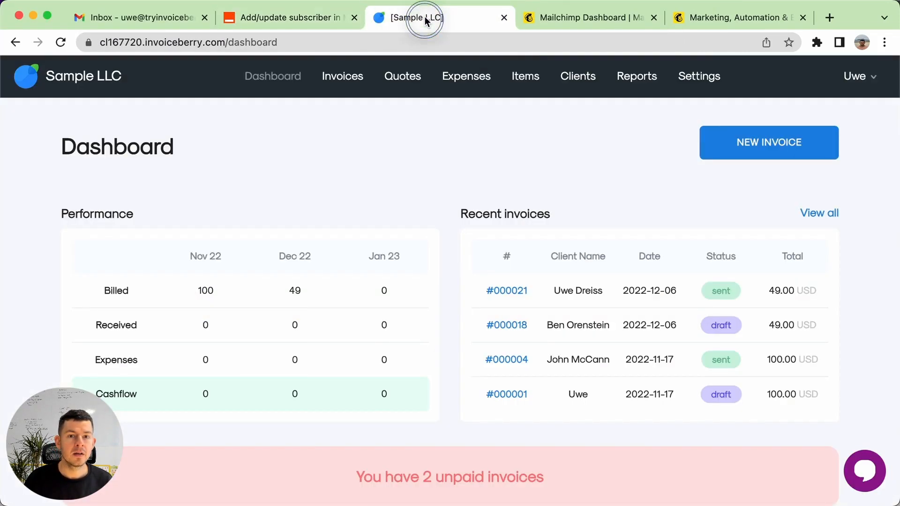
{"action": "left_click", "coordinate": [694, 77]}
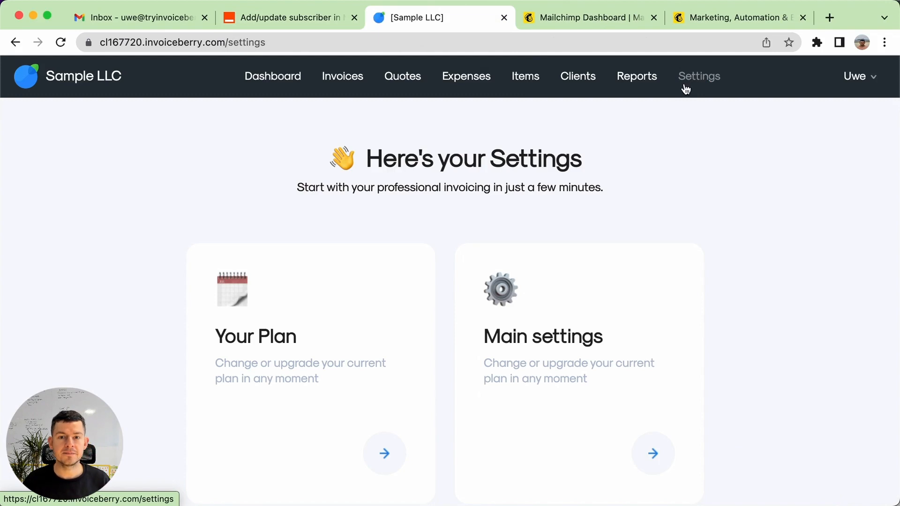
{"action": "scroll", "coordinate": [554, 346], "scroll_direction": "down", "scroll_amount": 1}
{"action": "left_click", "coordinate": [564, 295]}
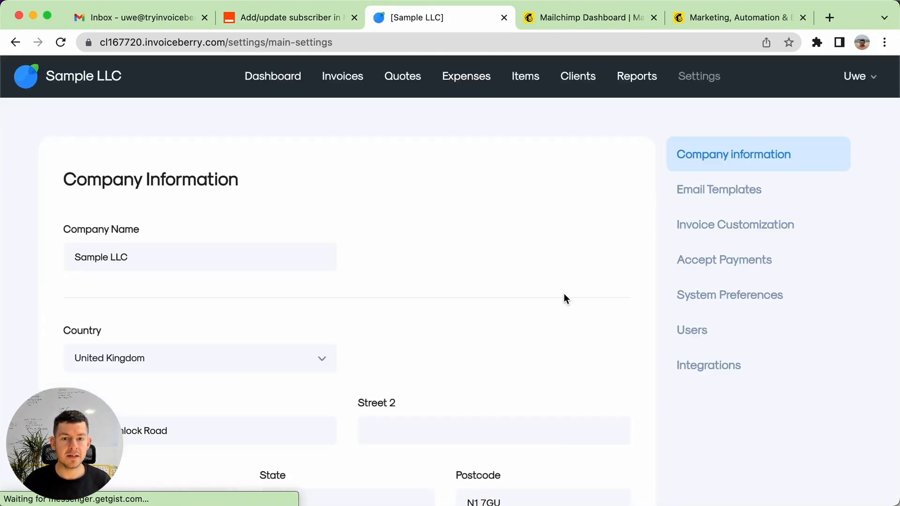
{"action": "left_click", "coordinate": [700, 372]}
{"action": "scroll", "coordinate": [423, 310], "scroll_direction": "down", "scroll_amount": 1}
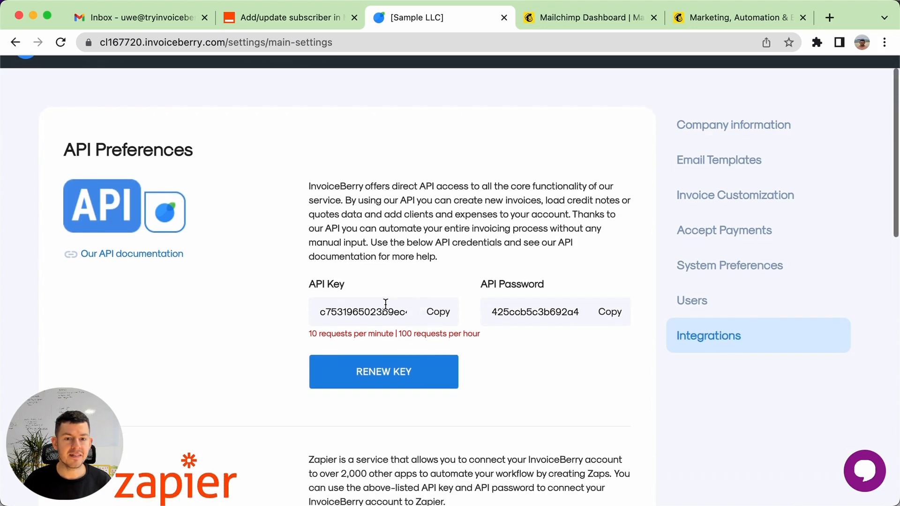
{"action": "left_click", "coordinate": [450, 311]}
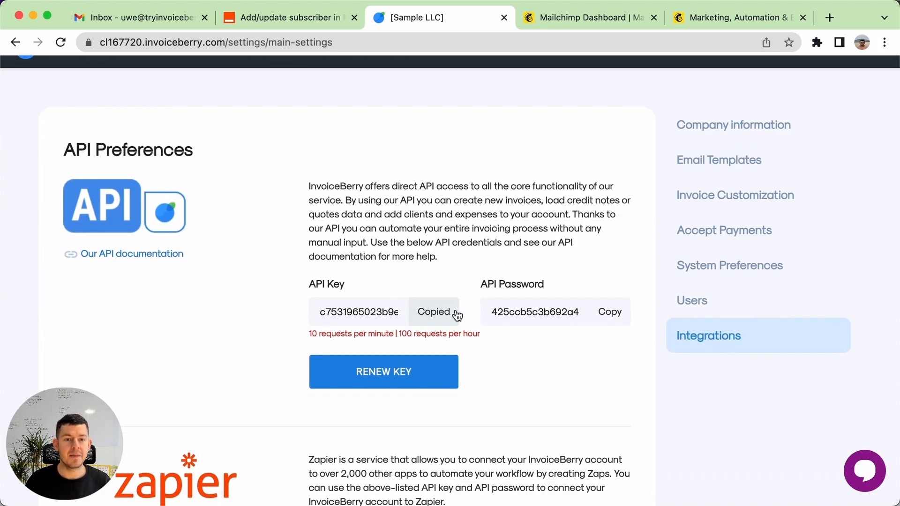
{"action": "key", "text": "super+grave"}
{"action": "left_click", "coordinate": [352, 278]}
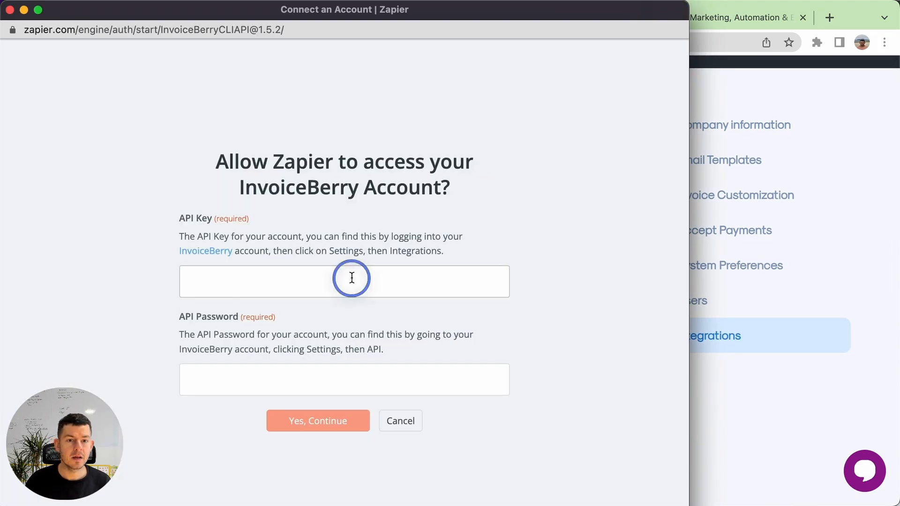
{"action": "key", "text": "super+v"}
- Copy the InvoiceBerry API password into the API Password field of the connection window and allow Zapier to access the account
{"action": "left_click", "coordinate": [752, 431]}
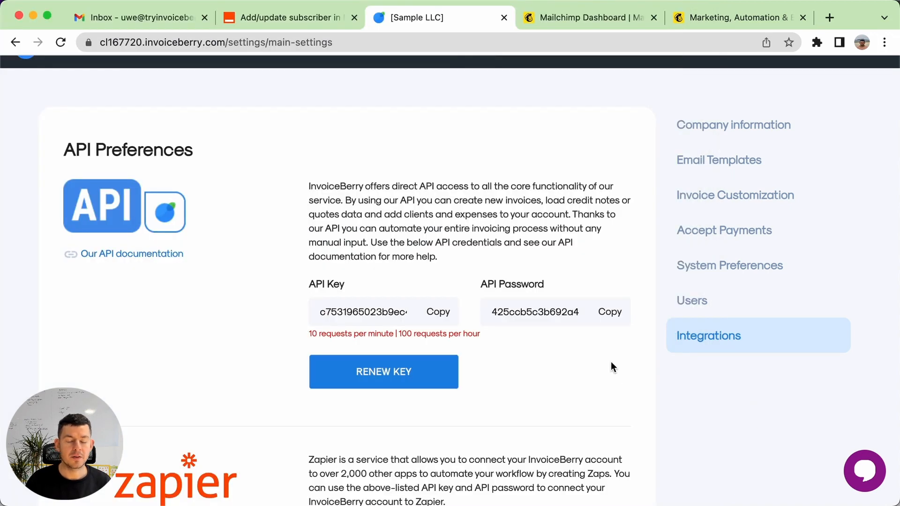
{"action": "left_click", "coordinate": [620, 327]}
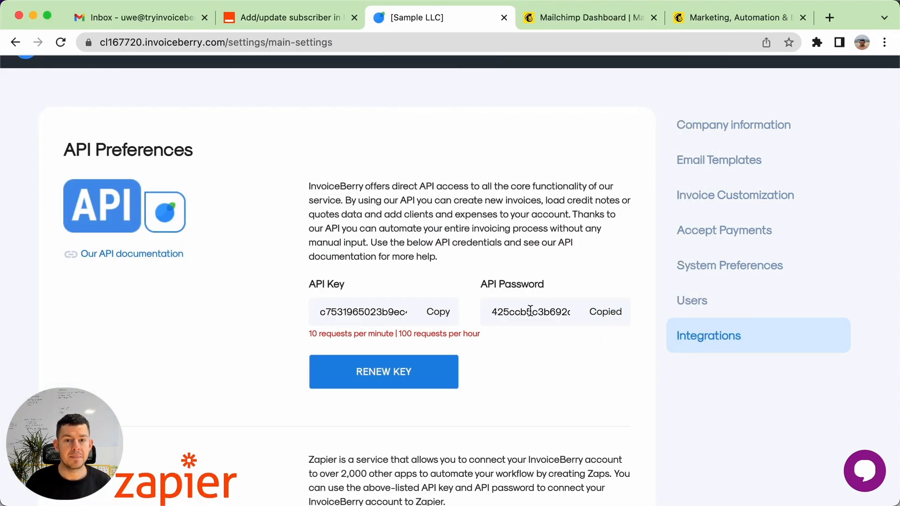
{"action": "key", "text": "super+grave"}
{"action": "left_click", "coordinate": [373, 399]}
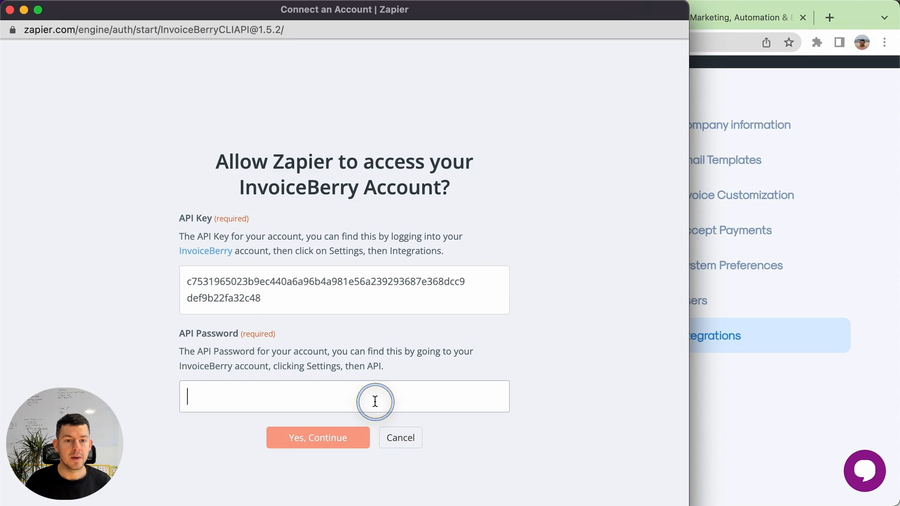
{"action": "key", "text": "super+v"}
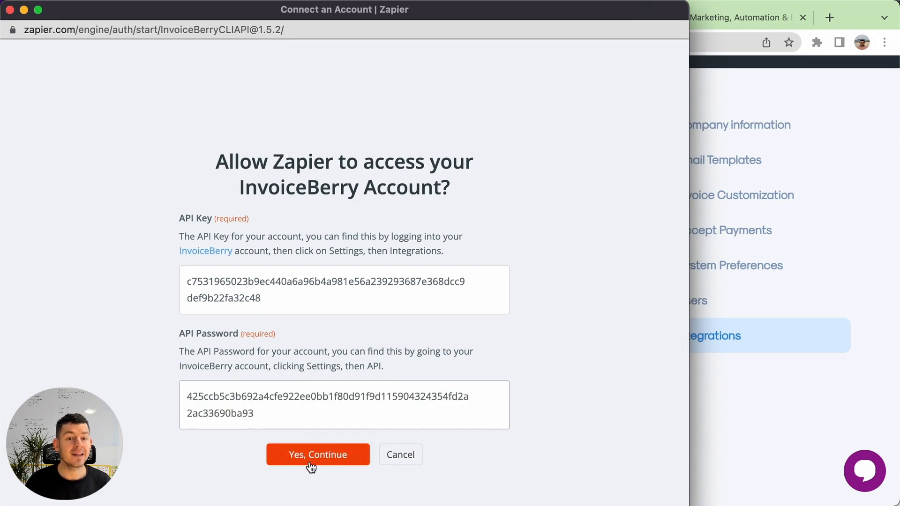
{"action": "left_click", "coordinate": [311, 464]}
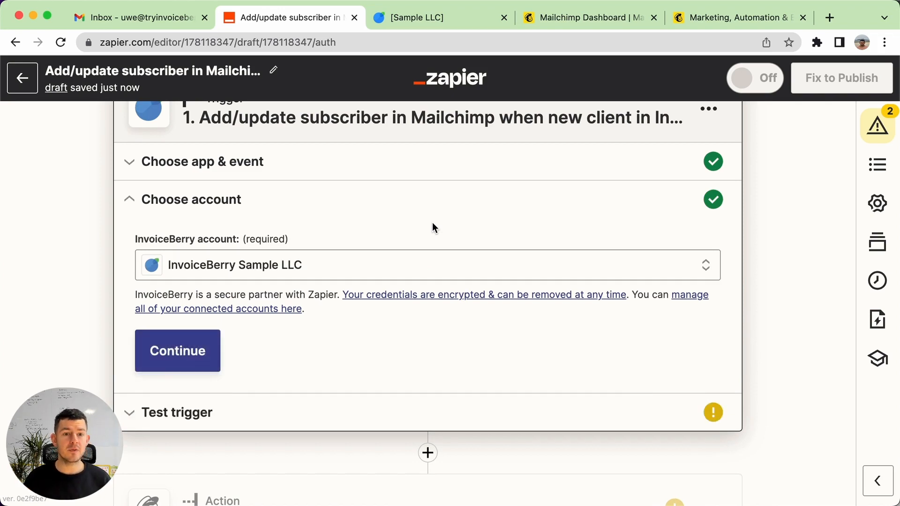
- Continue with the InvoiceBerry Sample LLC account and test the New Client trigger
{"action": "left_click", "coordinate": [187, 354]}
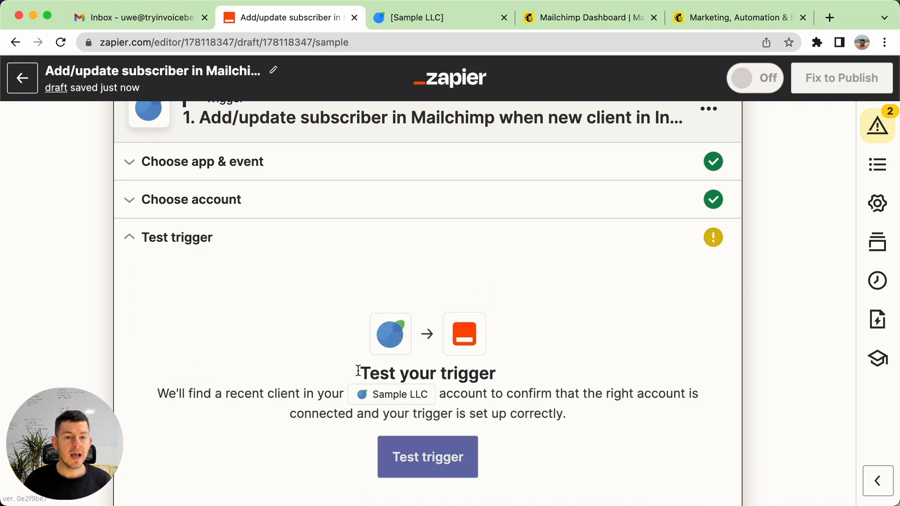
{"action": "scroll", "coordinate": [601, 367], "scroll_direction": "down", "scroll_amount": 2}
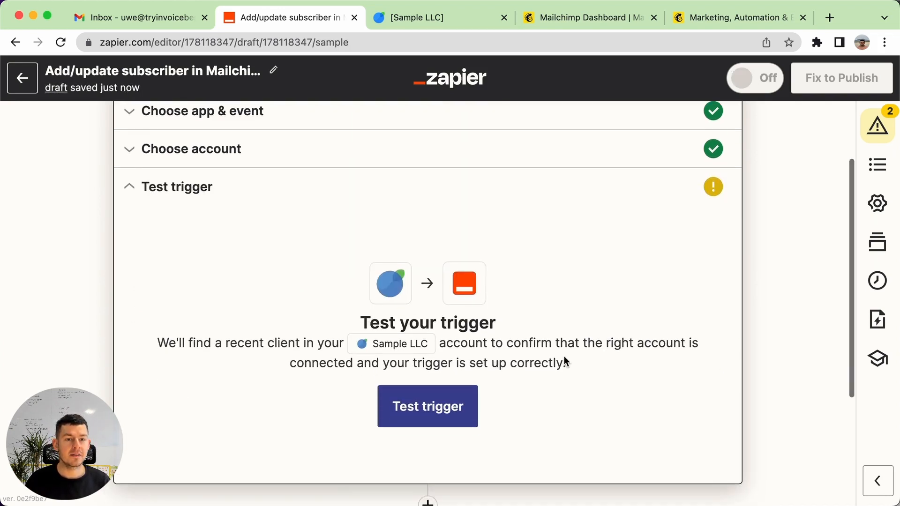
{"action": "left_click", "coordinate": [438, 408]}
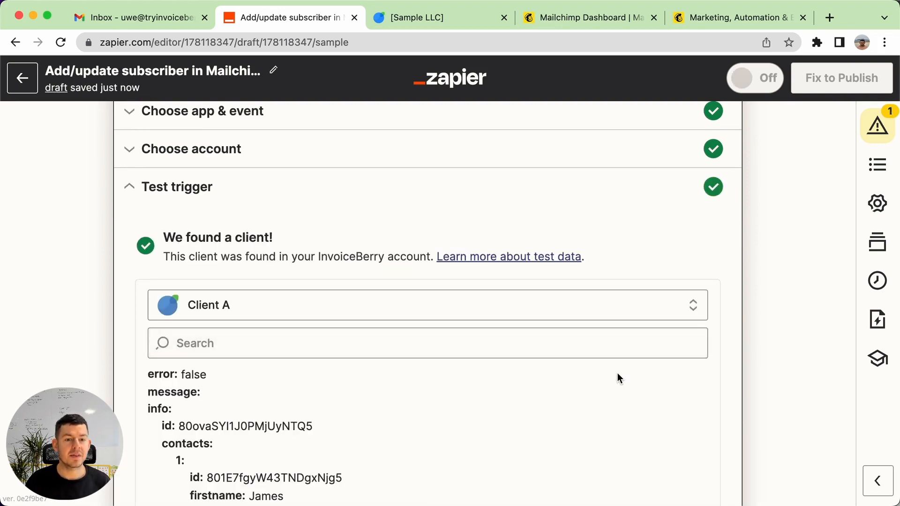
- Inspect the Client A test record found by the New Client trigger
{"action": "scroll", "coordinate": [127, 328], "scroll_direction": "down", "scroll_amount": 2}
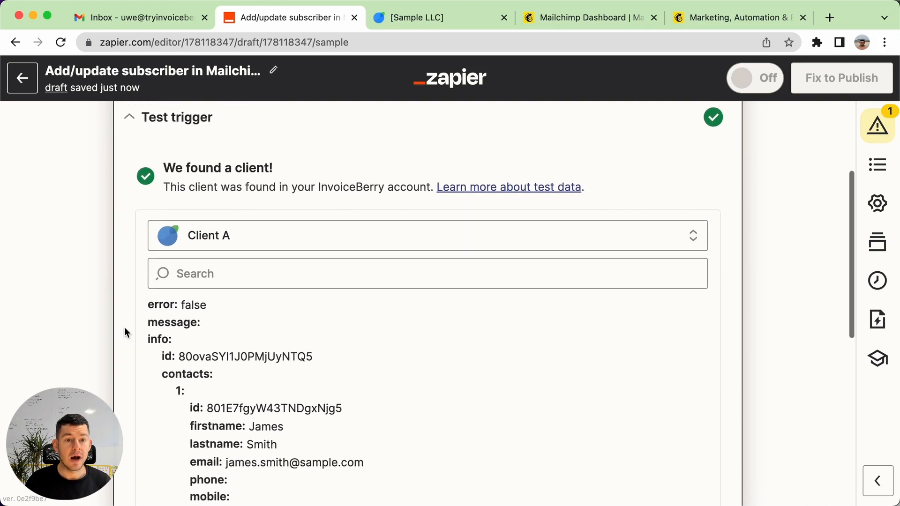
{"action": "scroll", "coordinate": [136, 323], "scroll_direction": "up", "scroll_amount": 2}
{"action": "left_click", "coordinate": [290, 305]}
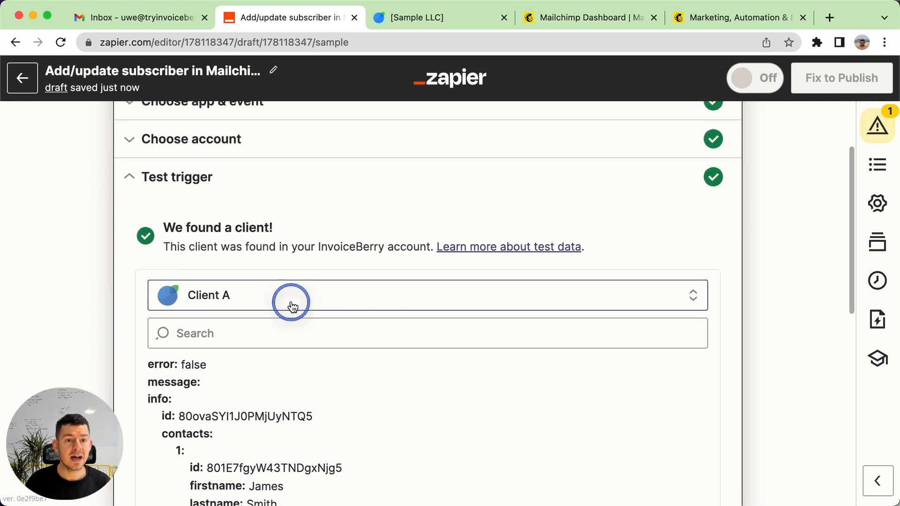
{"action": "left_click", "coordinate": [79, 305]}
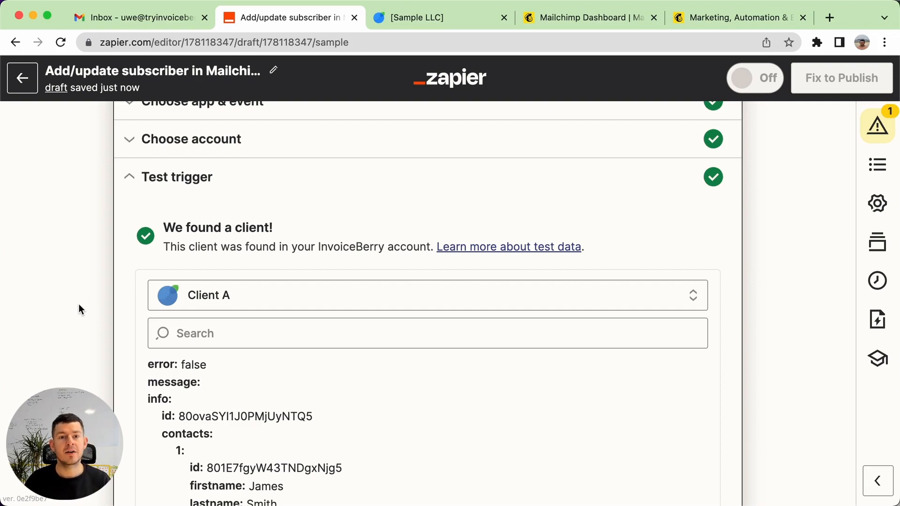
- Switch to InvoiceBerry and review the contacts and email column in the Clients list
{"action": "left_click", "coordinate": [427, 19]}
{"action": "scroll", "coordinate": [464, 155], "scroll_direction": "up", "scroll_amount": 3}
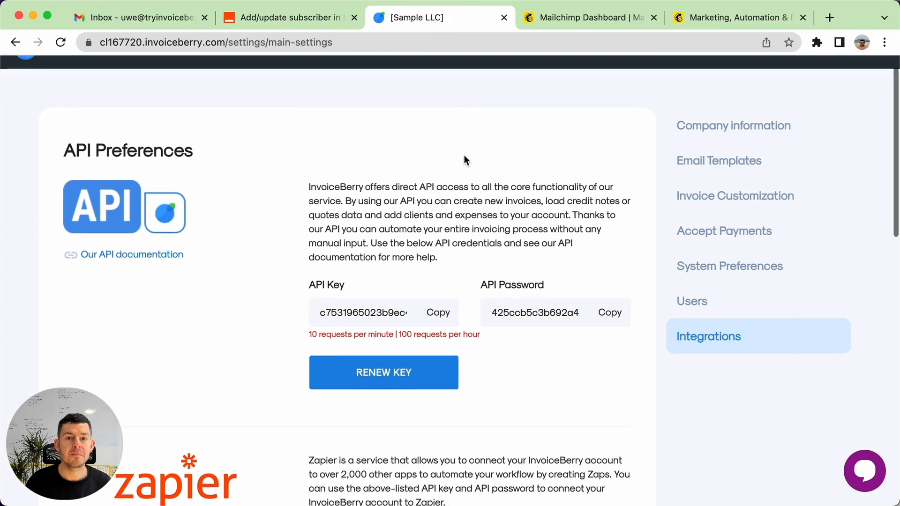
{"action": "left_click", "coordinate": [578, 78]}
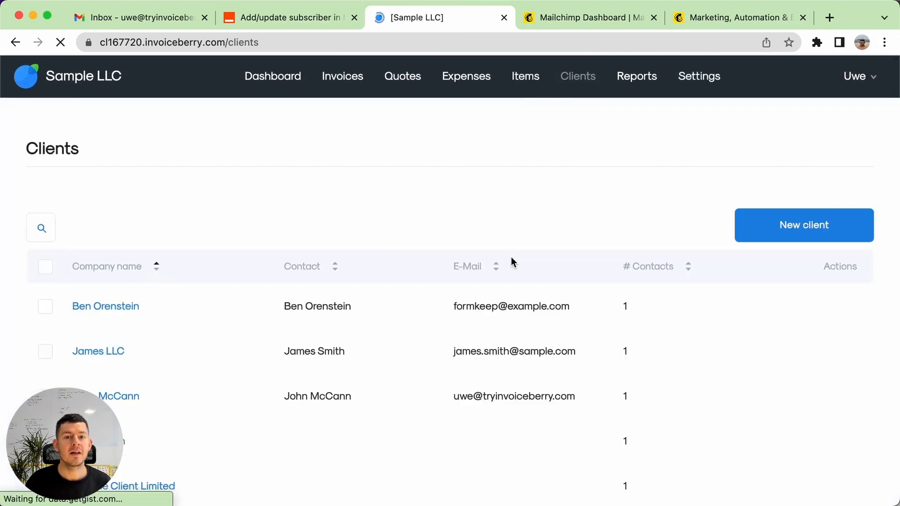
{"action": "scroll", "coordinate": [511, 257], "scroll_direction": "down", "scroll_amount": 3}
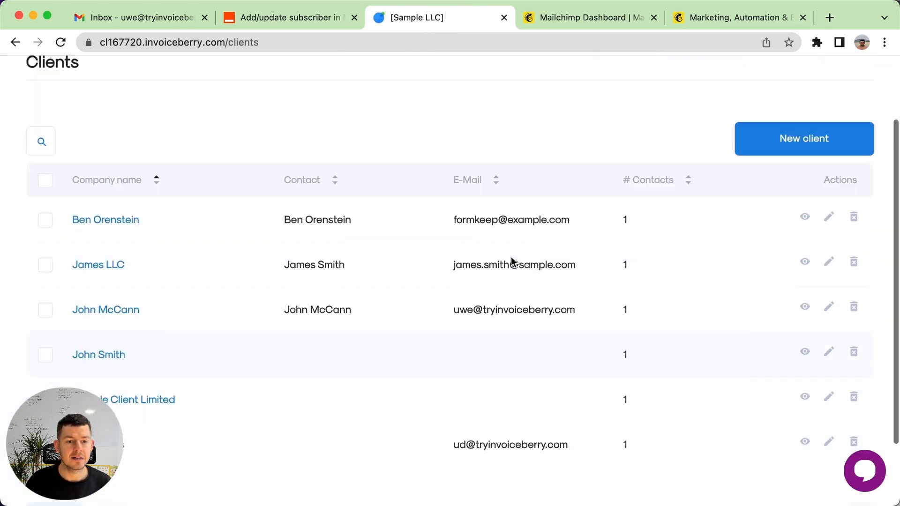
{"action": "scroll", "coordinate": [510, 257], "scroll_direction": "up", "scroll_amount": 3}
- Return to Zapier and examine the contact, company and country fields of the trigger's sample client data
{"action": "key", "text": "ctrl+shift+Tab"}
{"action": "scroll", "coordinate": [116, 359], "scroll_direction": "down", "scroll_amount": 1}
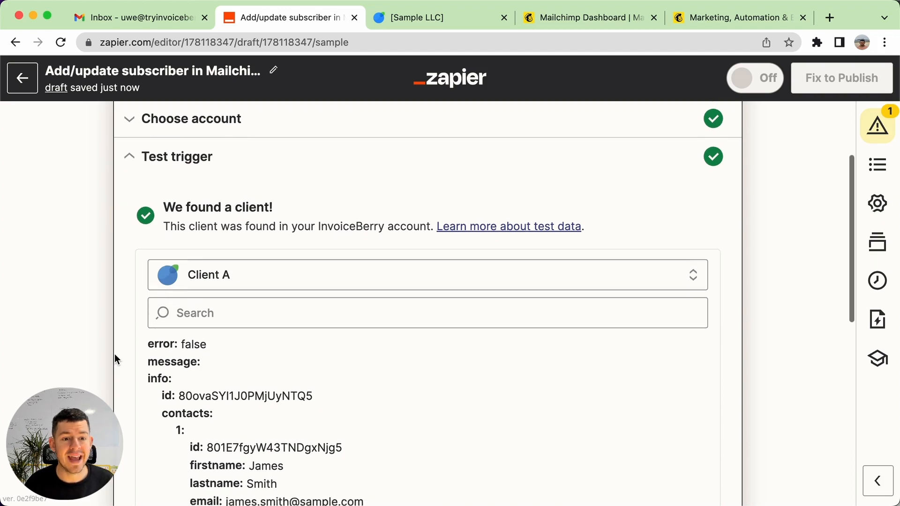
{"action": "scroll", "coordinate": [116, 359], "scroll_direction": "down", "scroll_amount": 3}
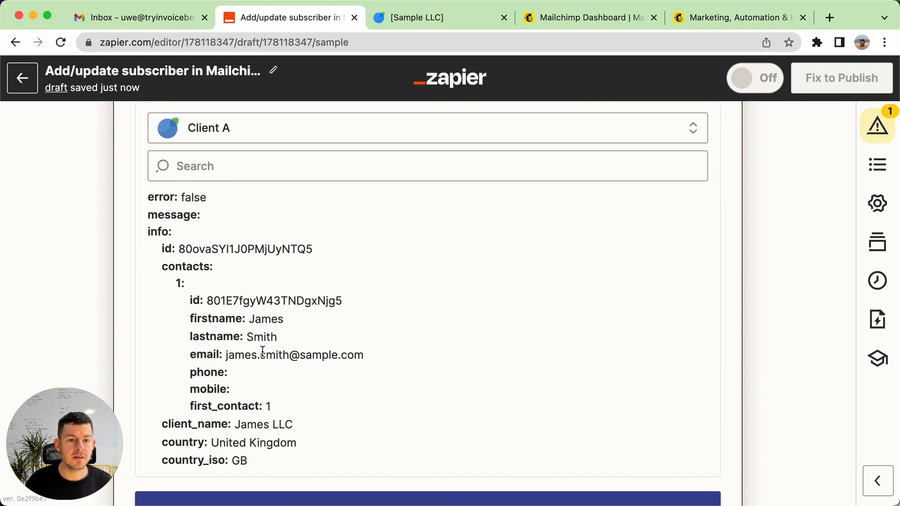
{"action": "scroll", "coordinate": [324, 354], "scroll_direction": "down", "scroll_amount": 3}
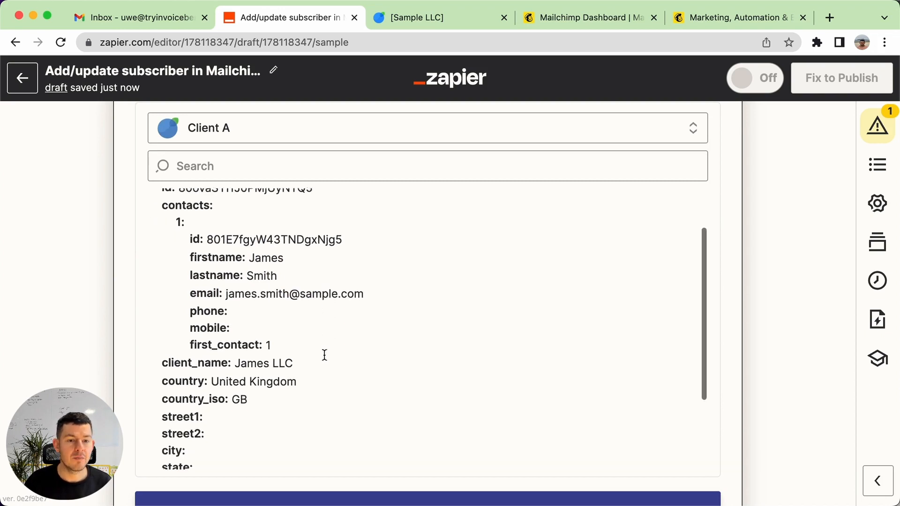
{"action": "scroll", "coordinate": [227, 365], "scroll_direction": "up", "scroll_amount": 2}
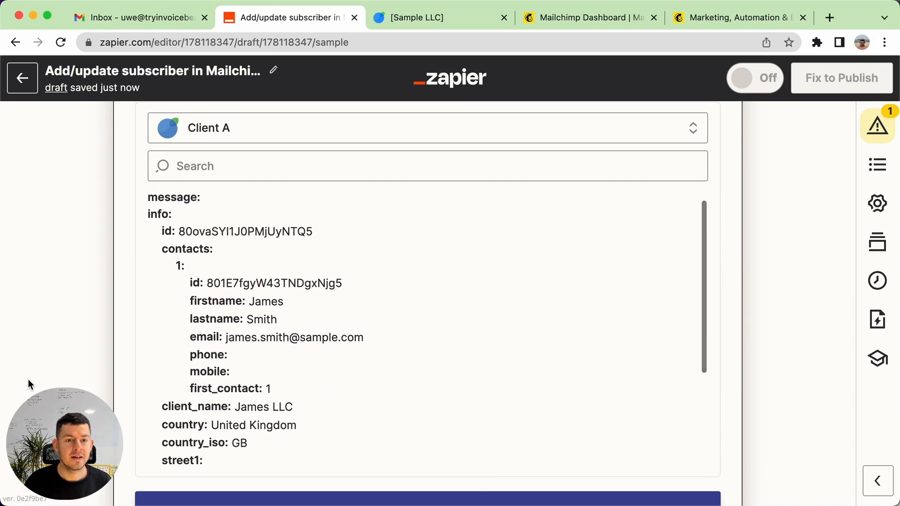
{"action": "scroll", "coordinate": [28, 379], "scroll_direction": "down", "scroll_amount": 5}
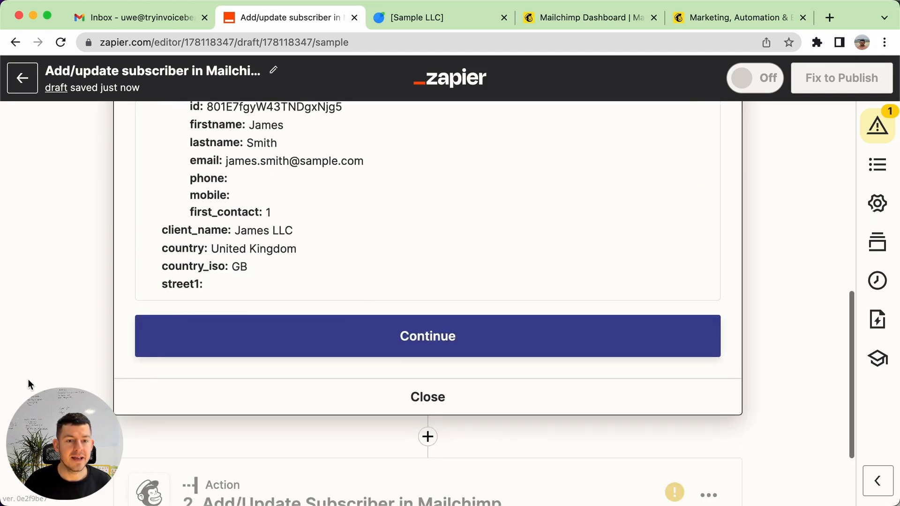
- Continue to the Mailchimp action, log in to Mailchimp with the prefilled credentials and authorize Zapier to access the account
{"action": "left_click", "coordinate": [473, 341]}
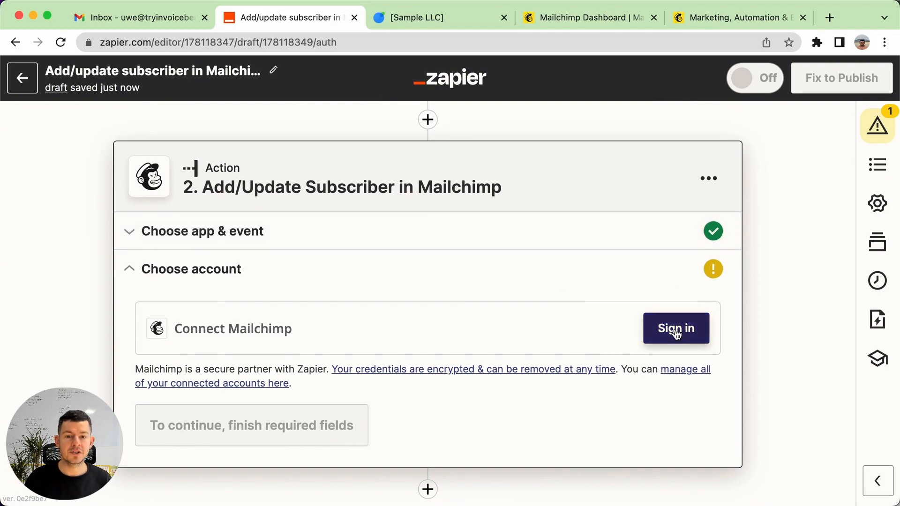
{"action": "left_click", "coordinate": [675, 330]}
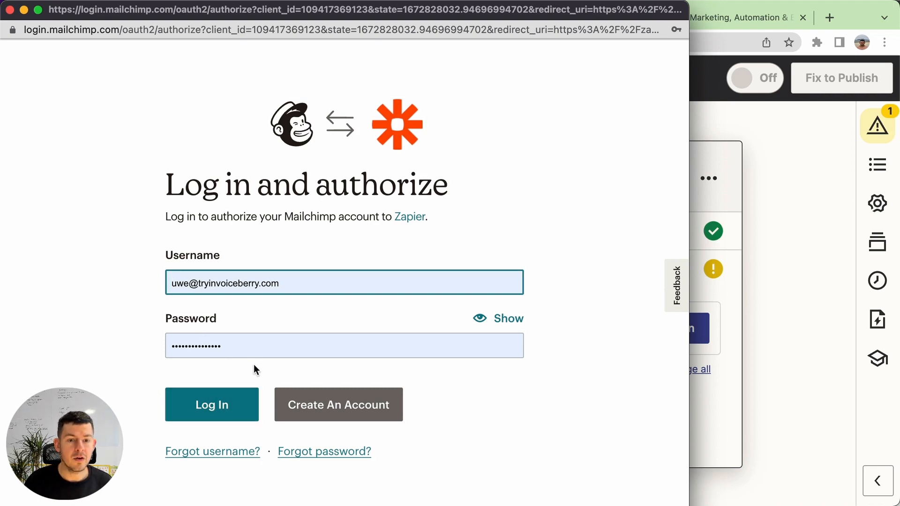
{"action": "left_click", "coordinate": [216, 418]}
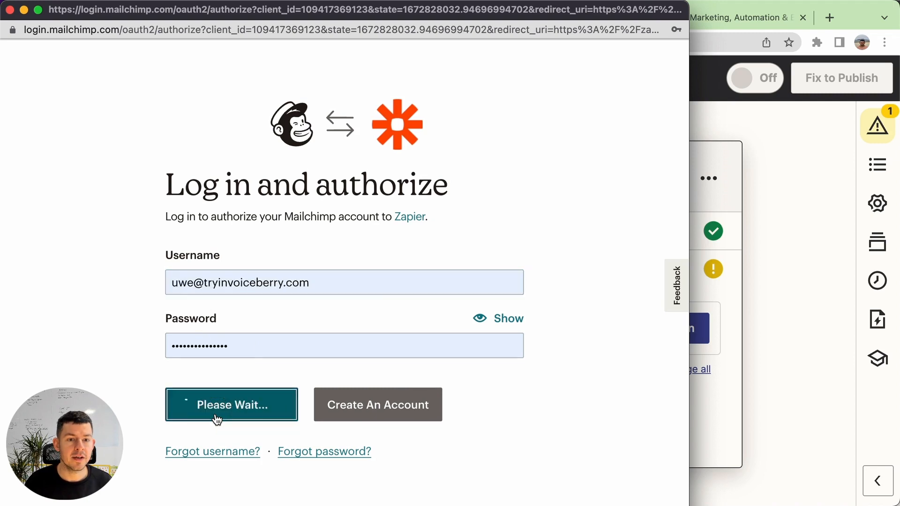
{"action": "scroll", "coordinate": [216, 419], "scroll_direction": "down", "scroll_amount": 3}
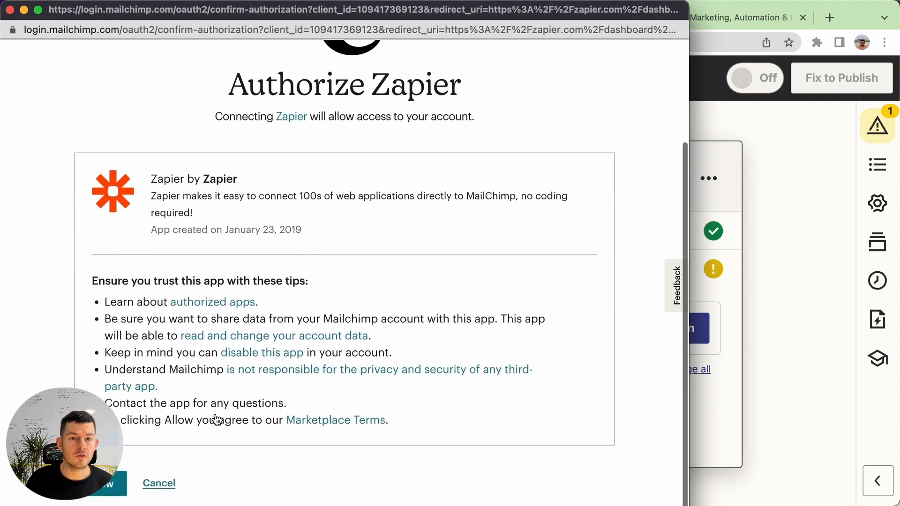
{"action": "left_click", "coordinate": [92, 494]}
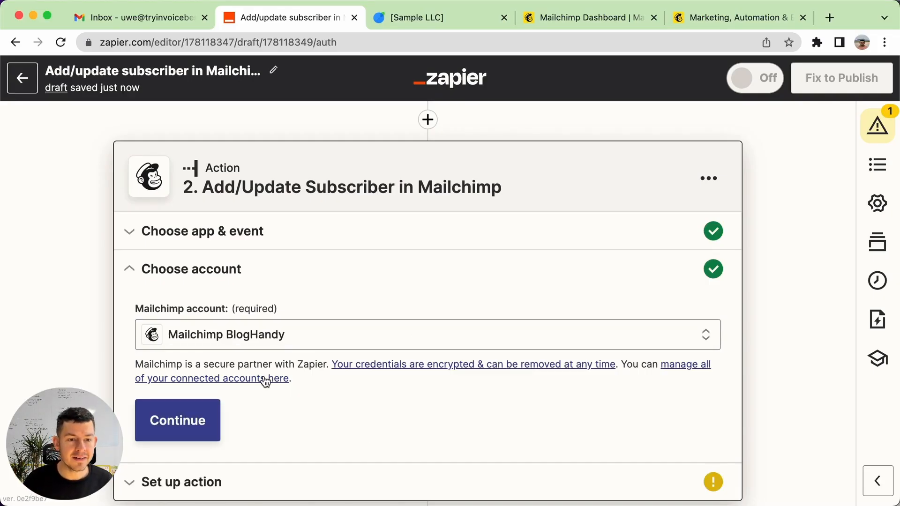
- Continue with the Mailchimp BlogHandy account and set the action's Audience to BlogHandy
{"action": "scroll", "coordinate": [370, 328], "scroll_direction": "down", "scroll_amount": 2}
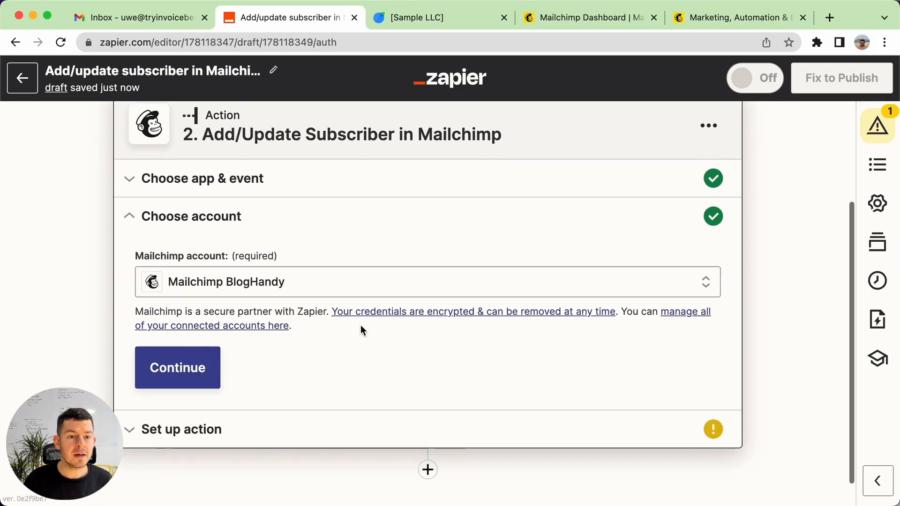
{"action": "left_click", "coordinate": [178, 368]}
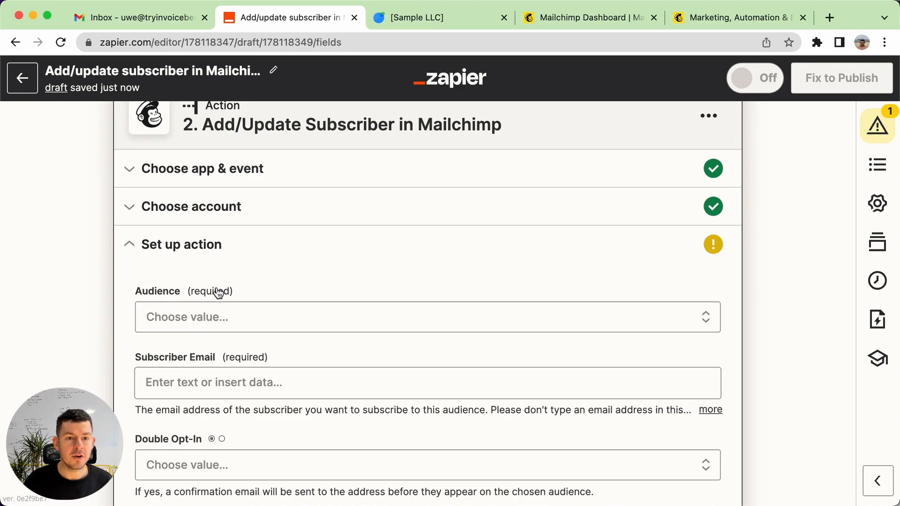
{"action": "left_click", "coordinate": [251, 320]}
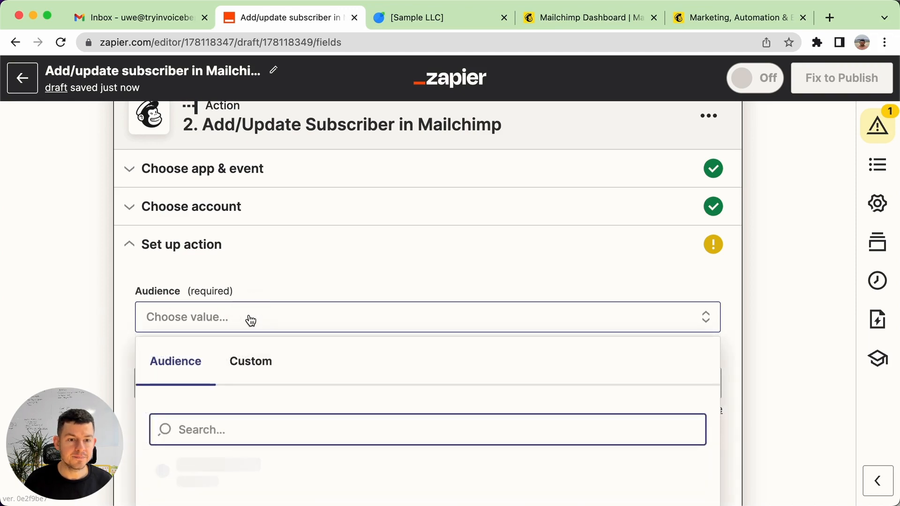
{"action": "scroll", "coordinate": [86, 352], "scroll_direction": "down", "scroll_amount": 3}
{"action": "scroll", "coordinate": [295, 238], "scroll_direction": "down", "scroll_amount": 1}
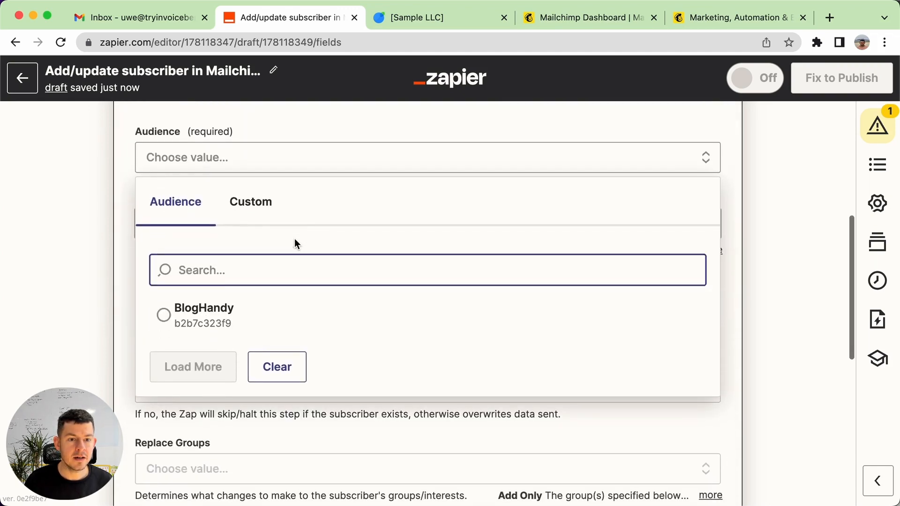
{"action": "left_click", "coordinate": [209, 315]}
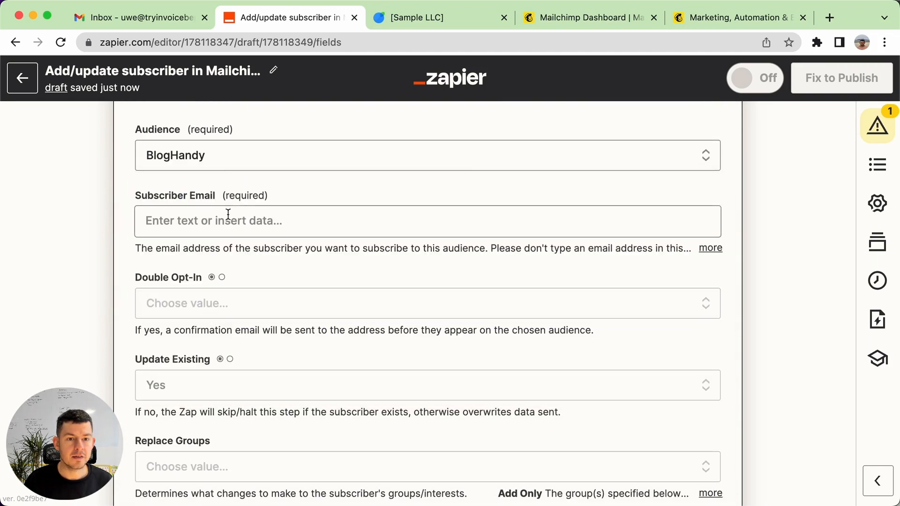
- Map the required Subscriber Email field to the Email address value from the InvoiceBerry trigger
{"action": "scroll", "coordinate": [87, 198], "scroll_direction": "up", "scroll_amount": 3}
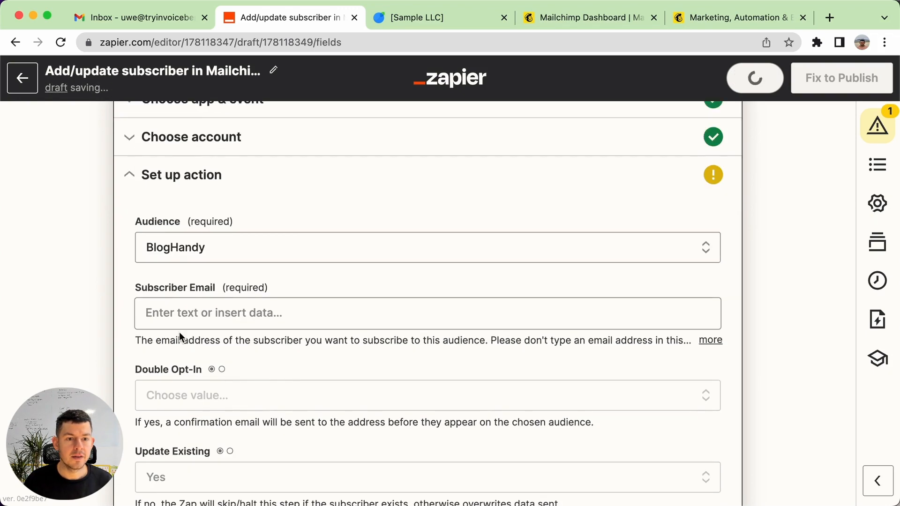
{"action": "left_click", "coordinate": [256, 305]}
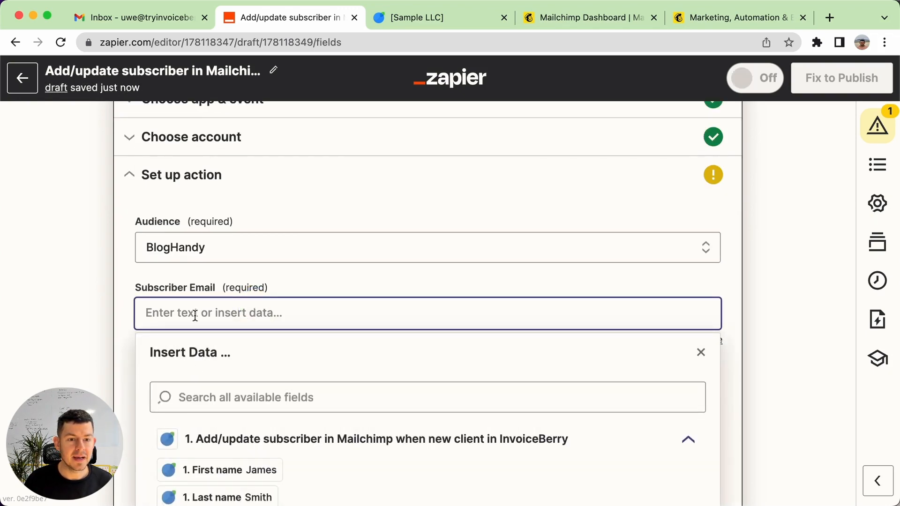
{"action": "scroll", "coordinate": [91, 355], "scroll_direction": "down", "scroll_amount": 3}
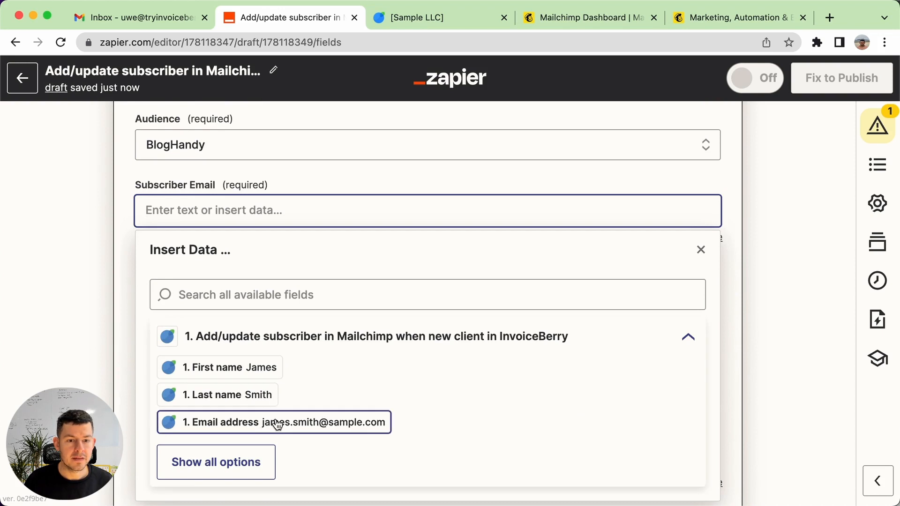
{"action": "left_click", "coordinate": [278, 423]}
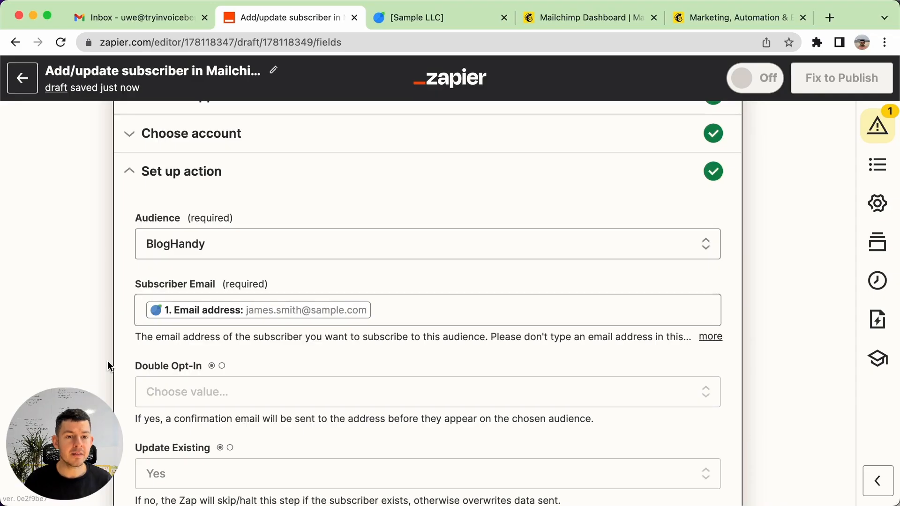
- Map the action's First Name and Last Name fields to the matching First name and Last name values from InvoiceBerry
{"action": "scroll", "coordinate": [108, 361], "scroll_direction": "down", "scroll_amount": 1}
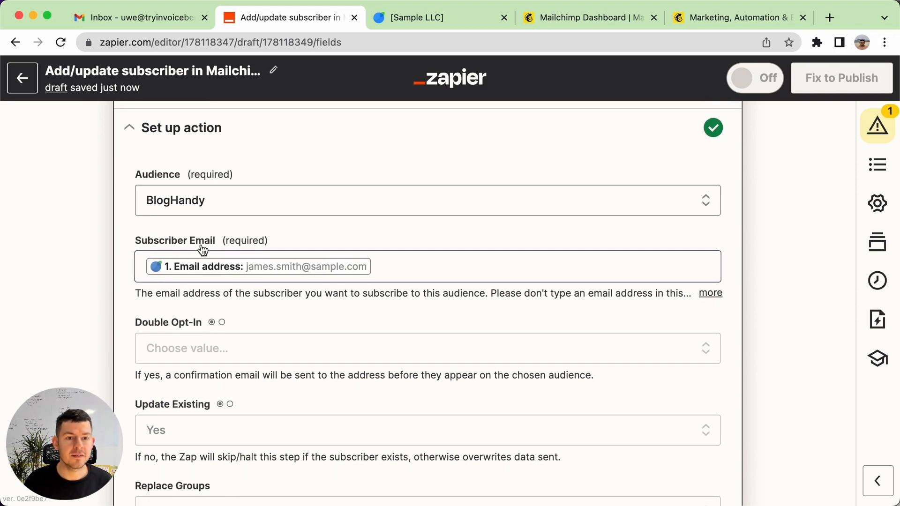
{"action": "scroll", "coordinate": [221, 325], "scroll_direction": "down", "scroll_amount": 2}
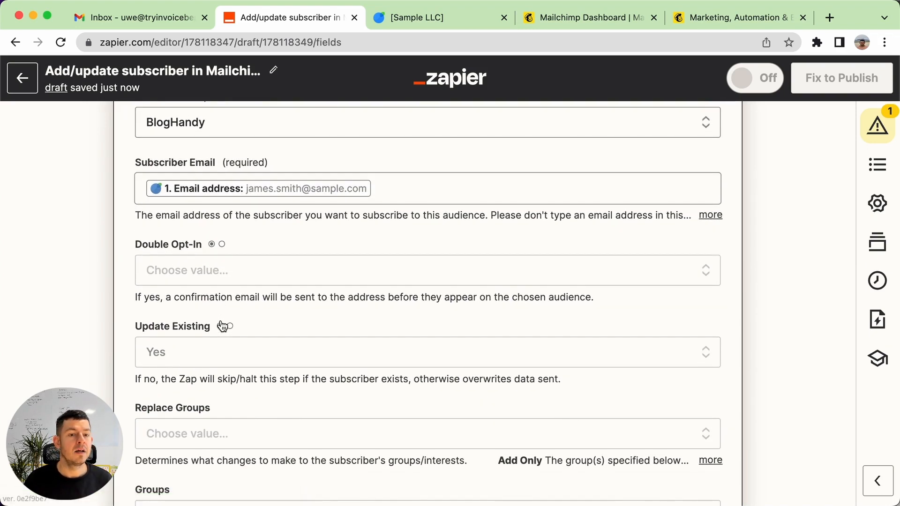
{"action": "scroll", "coordinate": [223, 326], "scroll_direction": "down", "scroll_amount": 2}
{"action": "scroll", "coordinate": [222, 326], "scroll_direction": "down", "scroll_amount": 7}
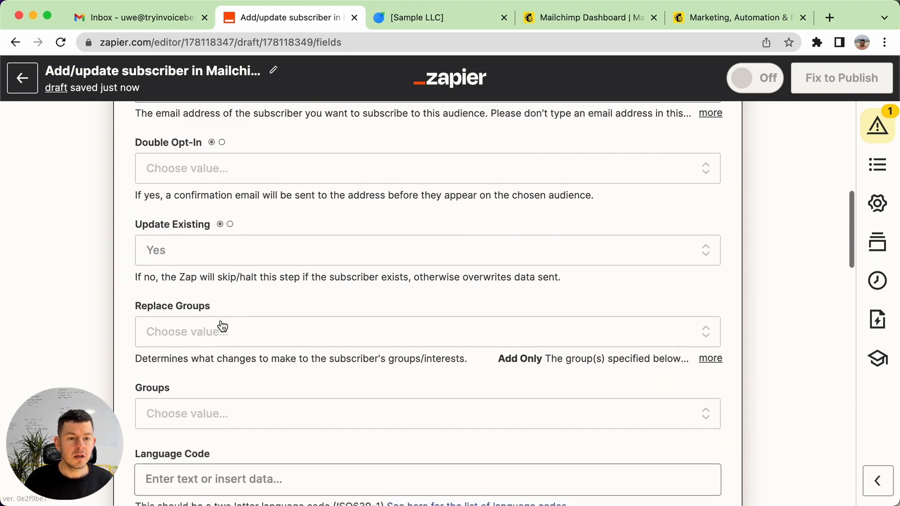
{"action": "scroll", "coordinate": [220, 323], "scroll_direction": "down", "scroll_amount": 2}
{"action": "left_click", "coordinate": [209, 295]}
{"action": "left_click", "coordinate": [257, 452]}
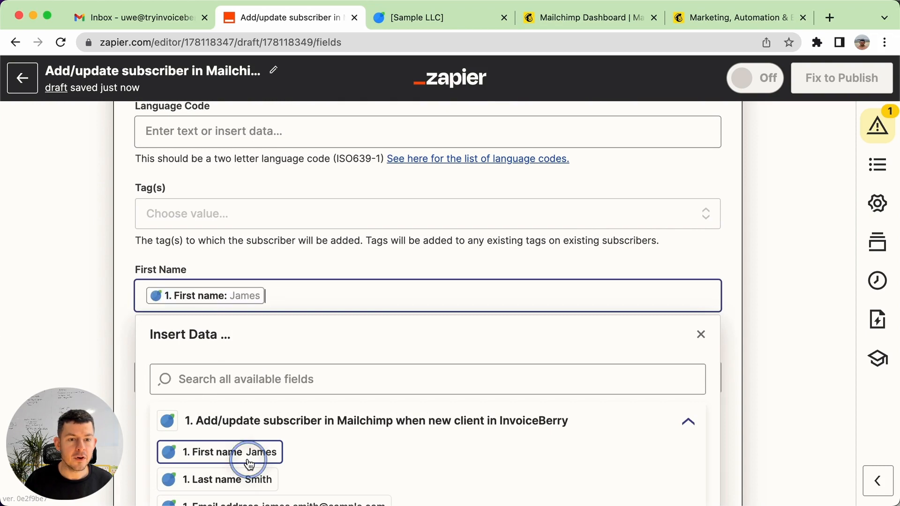
{"action": "left_click", "coordinate": [253, 375]}
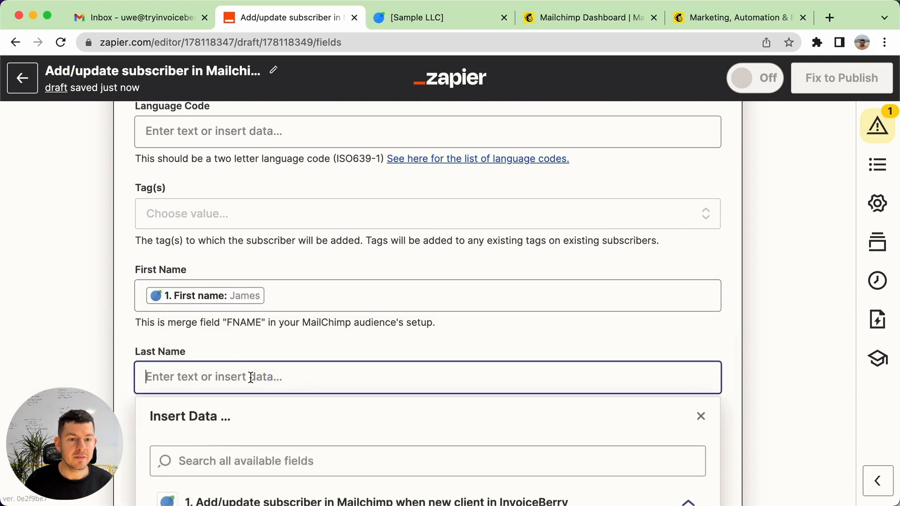
{"action": "scroll", "coordinate": [237, 482], "scroll_direction": "down", "scroll_amount": 4}
{"action": "left_click", "coordinate": [258, 409]}
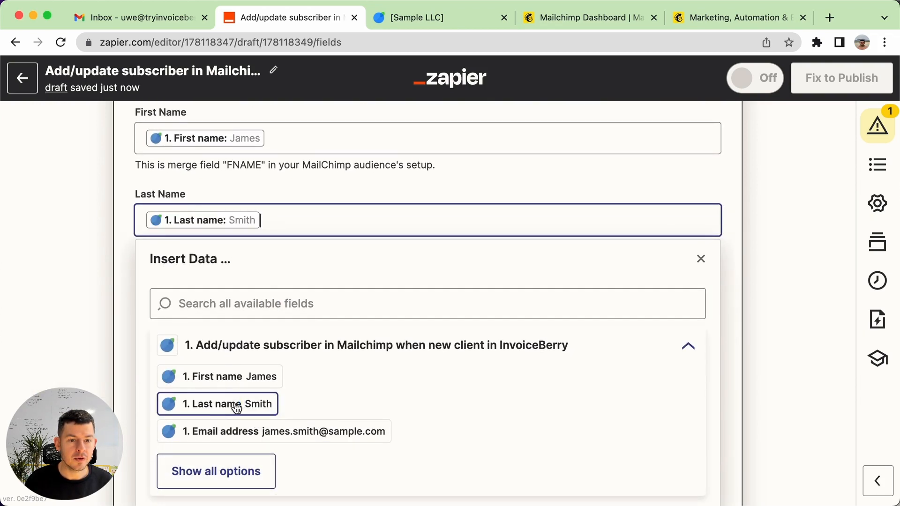
- Map the action's Phone Number field to the Phone number value from the full list of InvoiceBerry trigger data
{"action": "scroll", "coordinate": [85, 371], "scroll_direction": "down", "scroll_amount": 1}
{"action": "scroll", "coordinate": [85, 371], "scroll_direction": "down", "scroll_amount": 1}
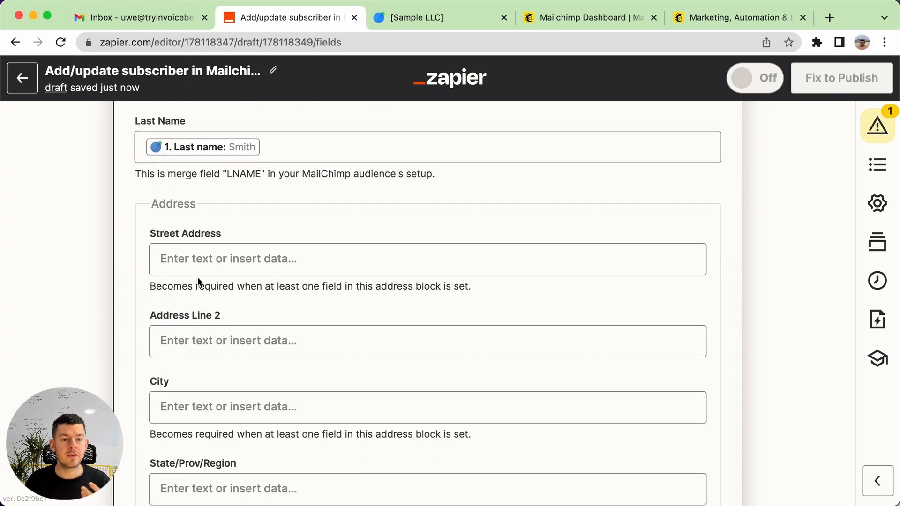
{"action": "scroll", "coordinate": [197, 281], "scroll_direction": "down", "scroll_amount": 2}
{"action": "scroll", "coordinate": [193, 349], "scroll_direction": "down", "scroll_amount": 10}
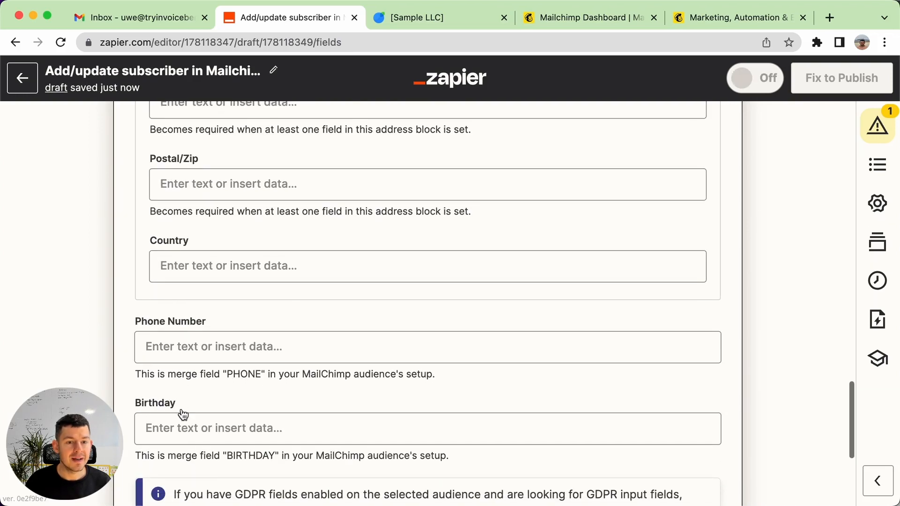
{"action": "left_click", "coordinate": [260, 356]}
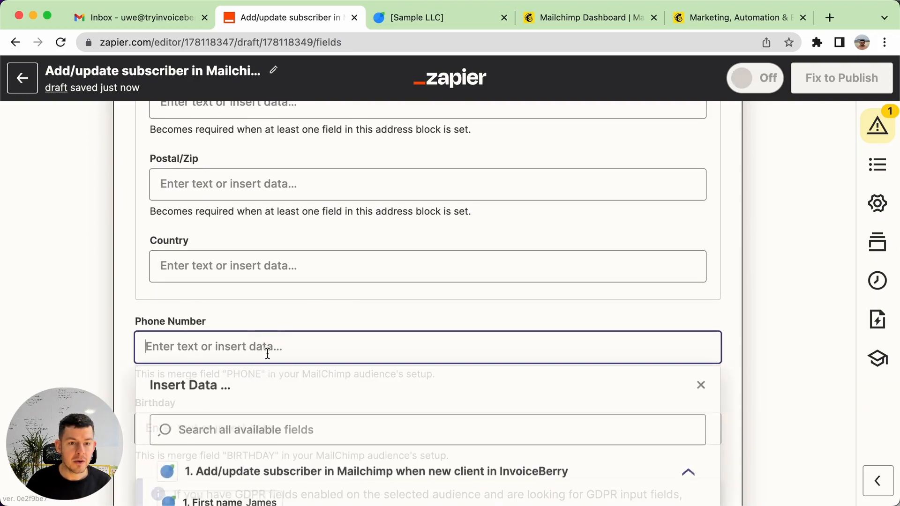
{"action": "scroll", "coordinate": [185, 398], "scroll_direction": "down", "scroll_amount": 4}
{"action": "left_click", "coordinate": [217, 471]}
{"action": "scroll", "coordinate": [217, 474], "scroll_direction": "down", "scroll_amount": 2}
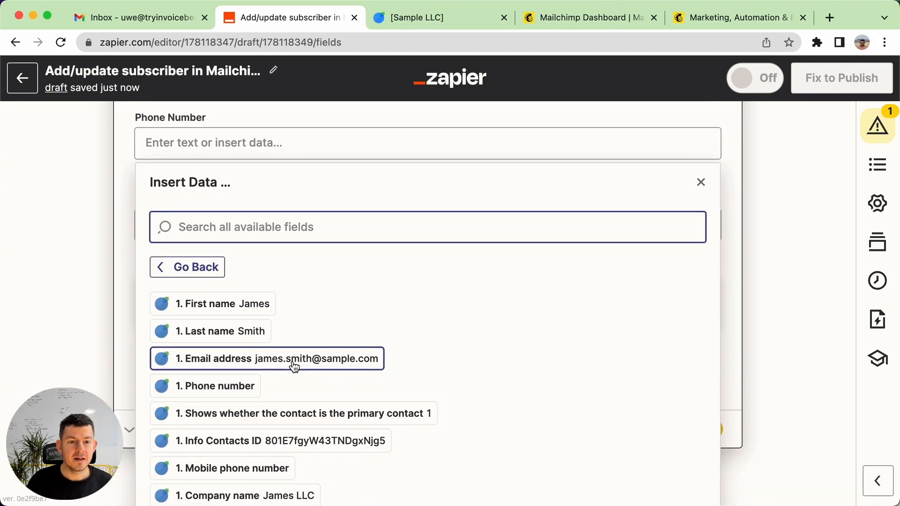
{"action": "scroll", "coordinate": [294, 365], "scroll_direction": "down", "scroll_amount": 3}
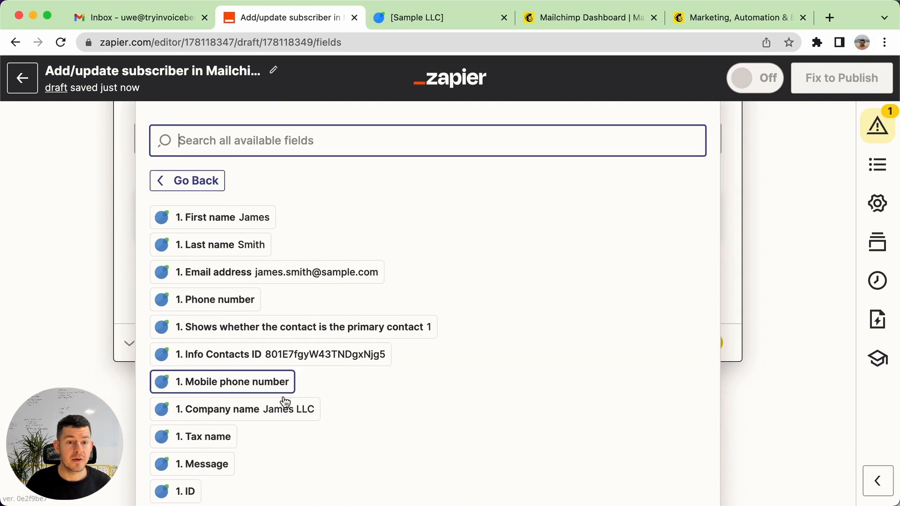
{"action": "scroll", "coordinate": [263, 290], "scroll_direction": "up", "scroll_amount": 3}
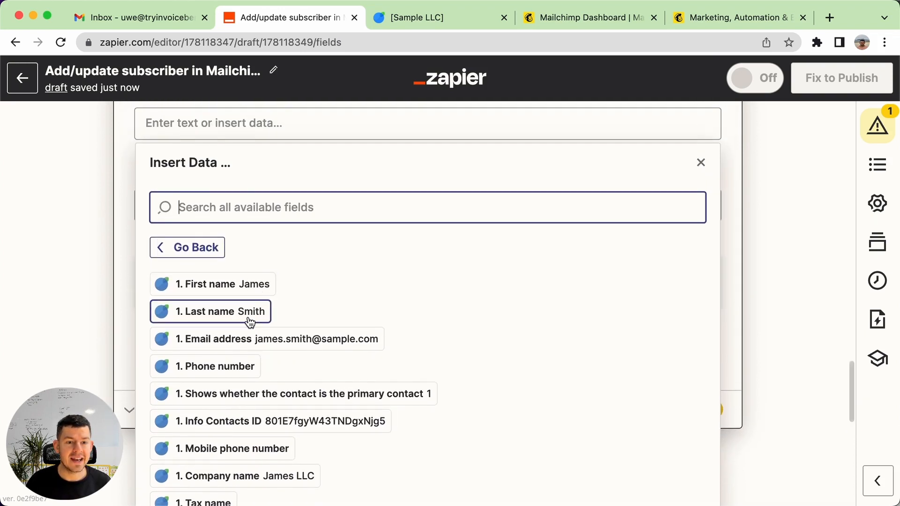
{"action": "left_click", "coordinate": [216, 369]}
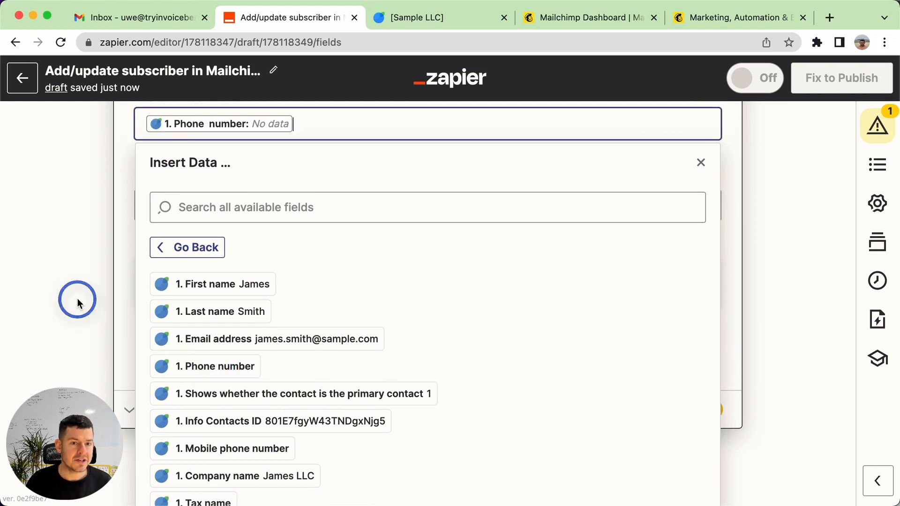
{"action": "left_click", "coordinate": [77, 300]}
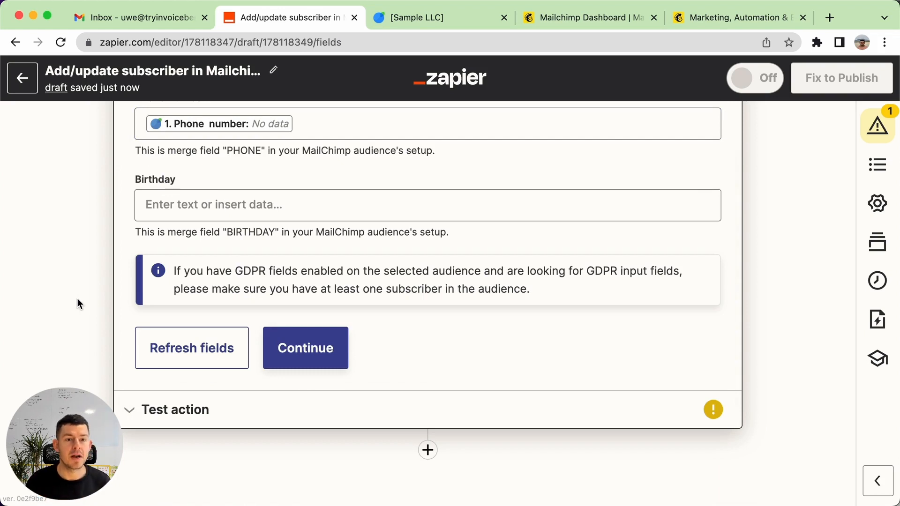
- Review the mapped Mailchimp action fields, leave the remaining optional fields empty and continue to the action test
{"action": "scroll", "coordinate": [77, 300], "scroll_direction": "up", "scroll_amount": 5}
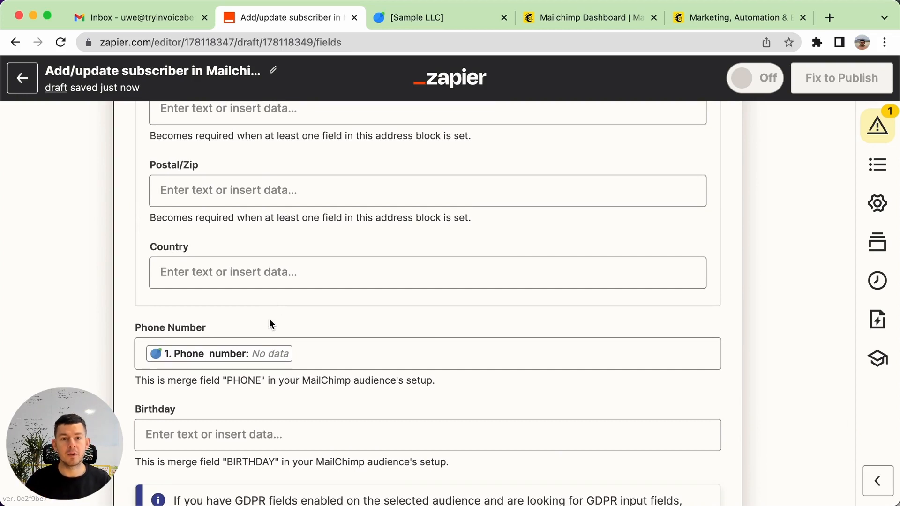
{"action": "scroll", "coordinate": [269, 319], "scroll_direction": "up", "scroll_amount": 10}
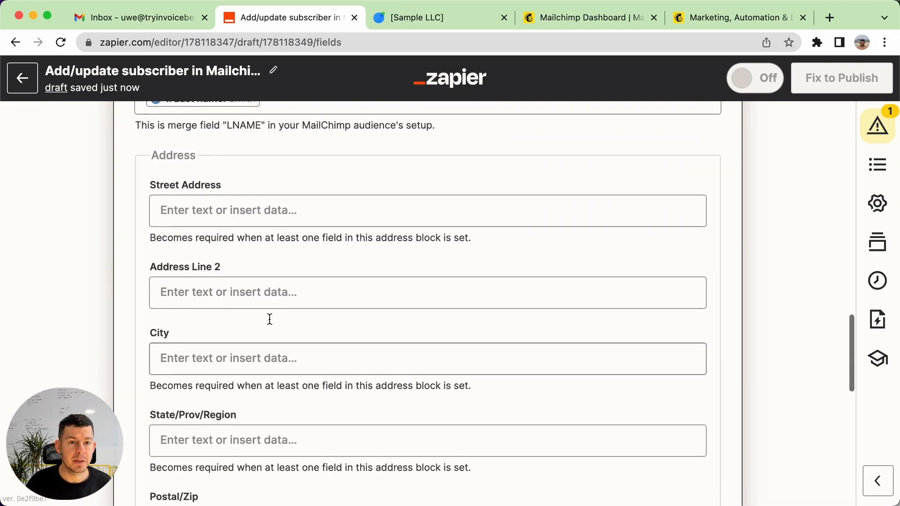
{"action": "scroll", "coordinate": [269, 318], "scroll_direction": "up", "scroll_amount": 9}
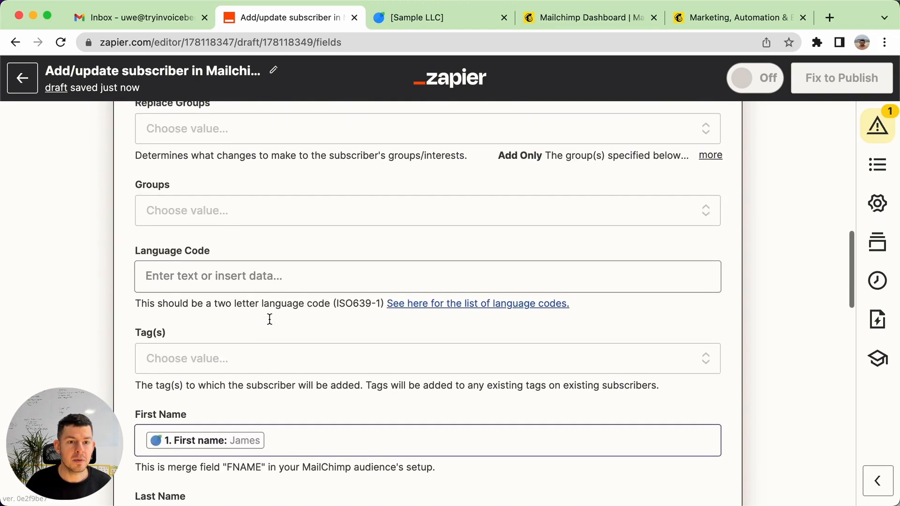
{"action": "scroll", "coordinate": [269, 323], "scroll_direction": "up", "scroll_amount": 4}
{"action": "scroll", "coordinate": [270, 319], "scroll_direction": "down", "scroll_amount": 9}
{"action": "scroll", "coordinate": [270, 319], "scroll_direction": "down", "scroll_amount": 14}
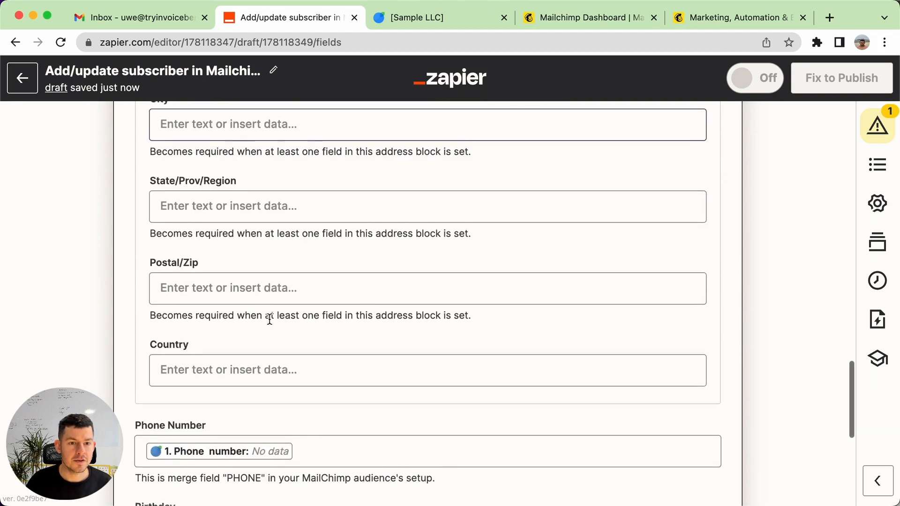
{"action": "scroll", "coordinate": [269, 319], "scroll_direction": "down", "scroll_amount": 3}
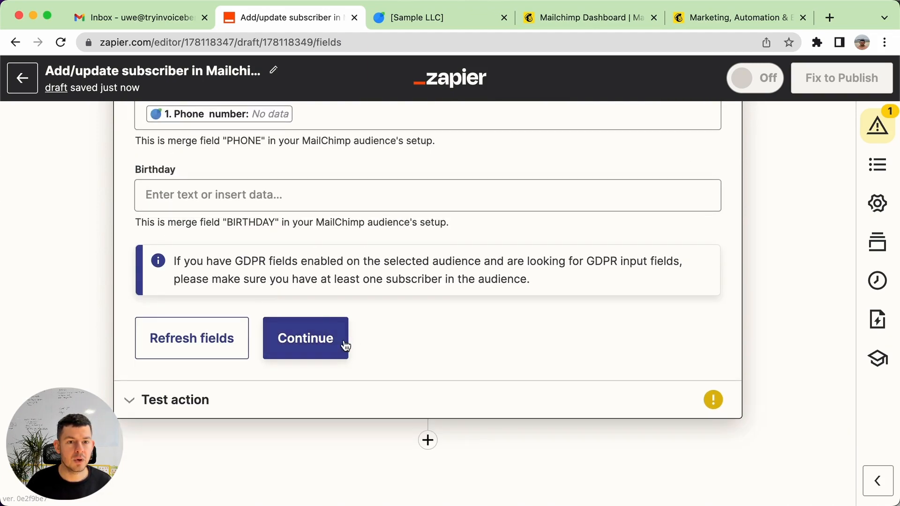
{"action": "left_click", "coordinate": [320, 344]}
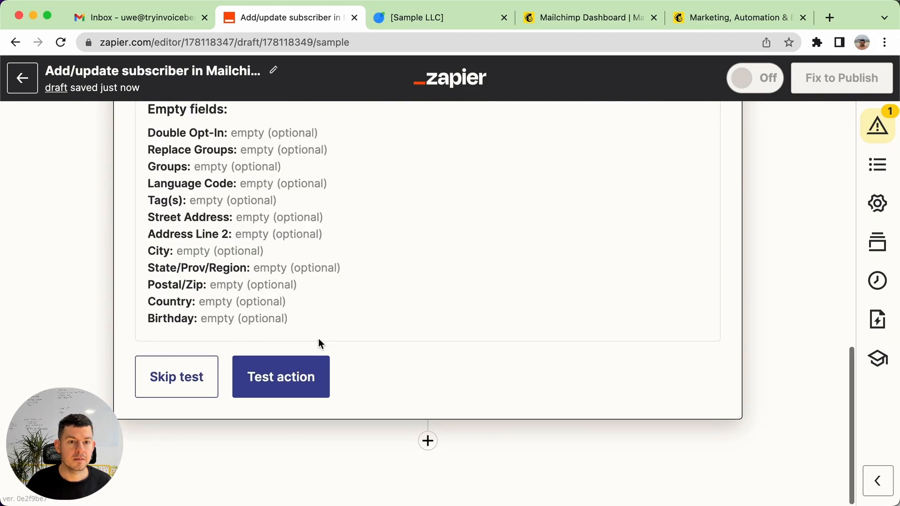
- Check the sample data, test the action to send the subscriber to Mailchimp and review the returned subscriber data
{"action": "scroll", "coordinate": [319, 338], "scroll_direction": "up", "scroll_amount": 6}
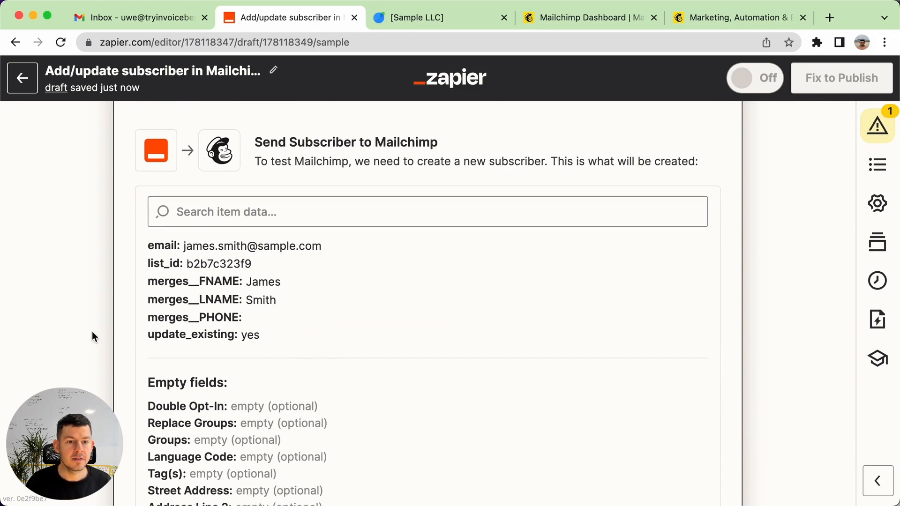
{"action": "scroll", "coordinate": [93, 330], "scroll_direction": "down", "scroll_amount": 6}
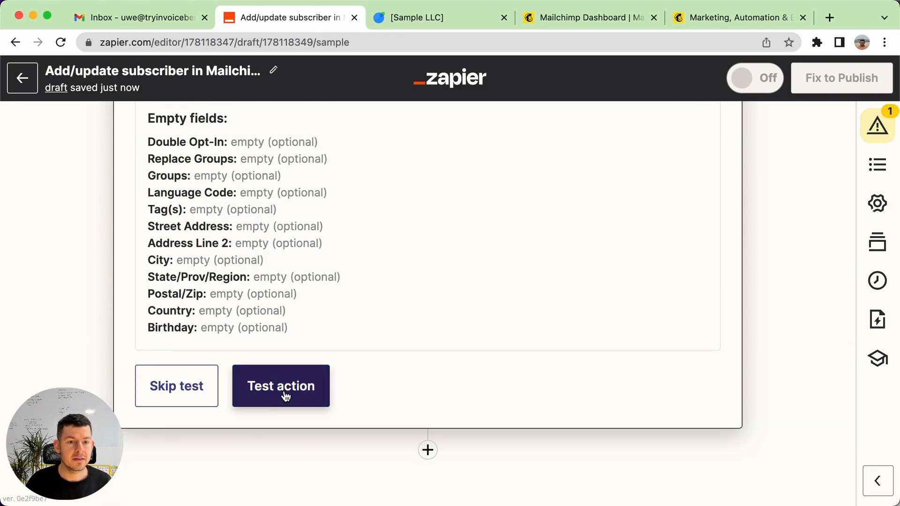
{"action": "left_click", "coordinate": [285, 396]}
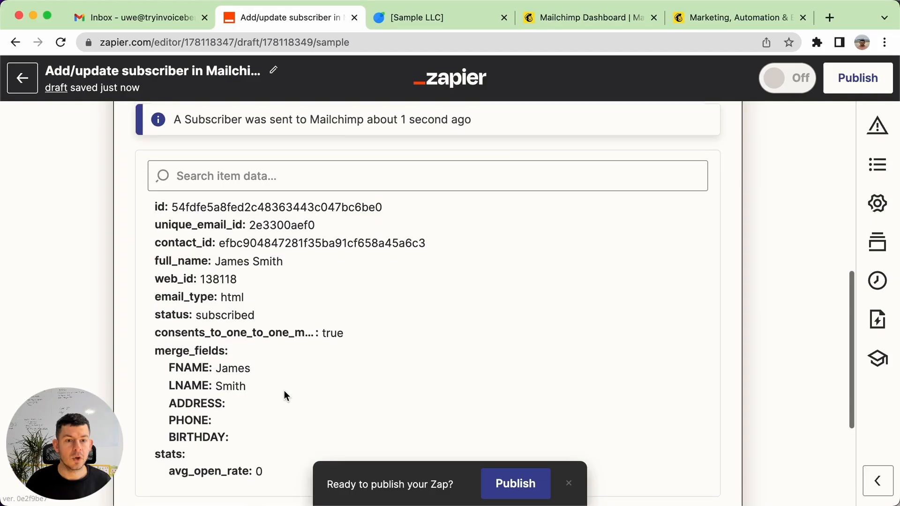
{"action": "scroll", "coordinate": [284, 390], "scroll_direction": "up", "scroll_amount": 2}
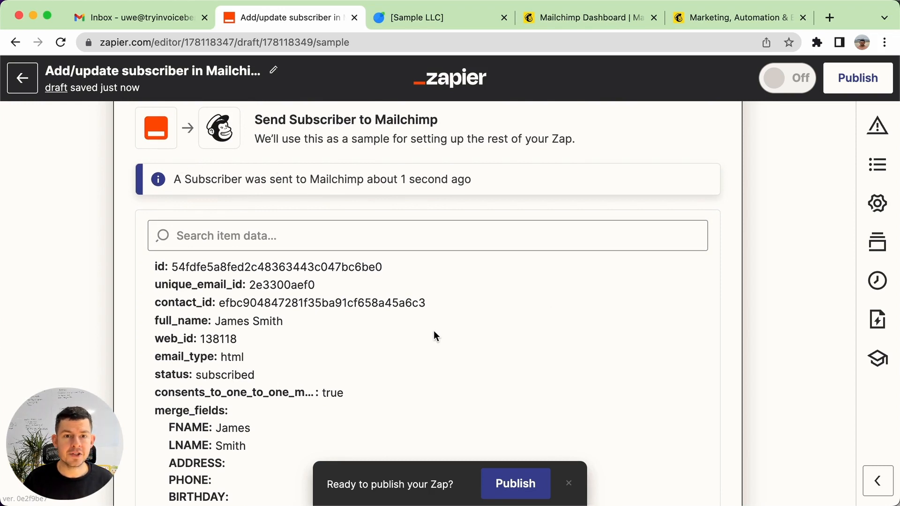
{"action": "scroll", "coordinate": [434, 336], "scroll_direction": "down", "scroll_amount": 3}
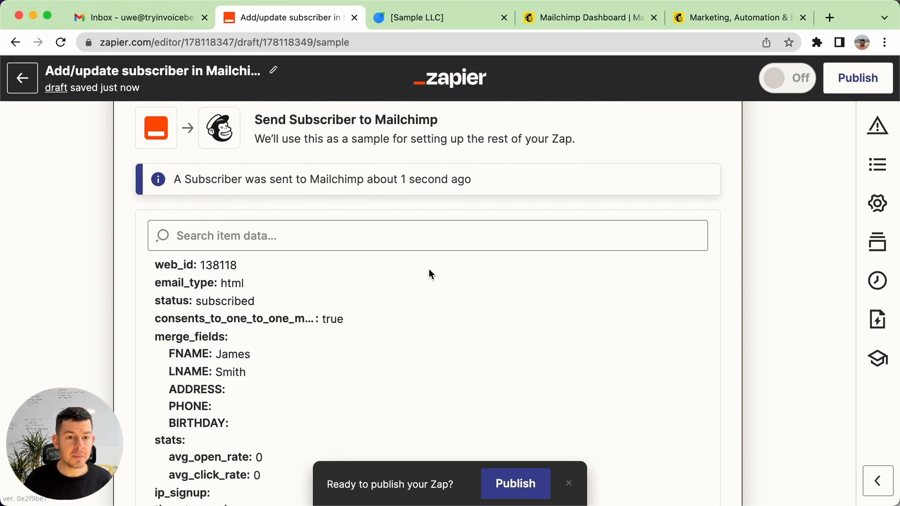
{"action": "scroll", "coordinate": [429, 273], "scroll_direction": "down", "scroll_amount": 2}
{"action": "scroll", "coordinate": [275, 315], "scroll_direction": "up", "scroll_amount": 3}
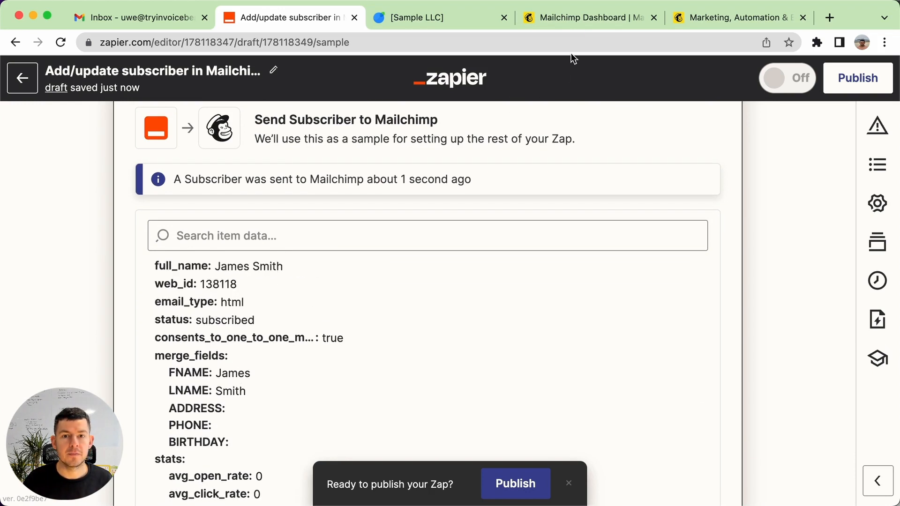
- Switch to Mailchimp and view all contacts of the BlogHandy audience to check for the test subscriber
{"action": "left_click", "coordinate": [590, 18]}
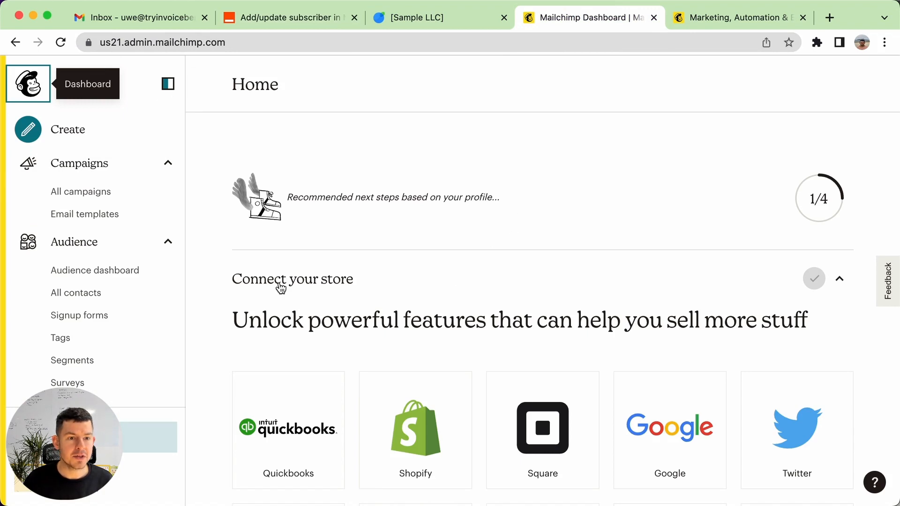
{"action": "left_click", "coordinate": [88, 242]}
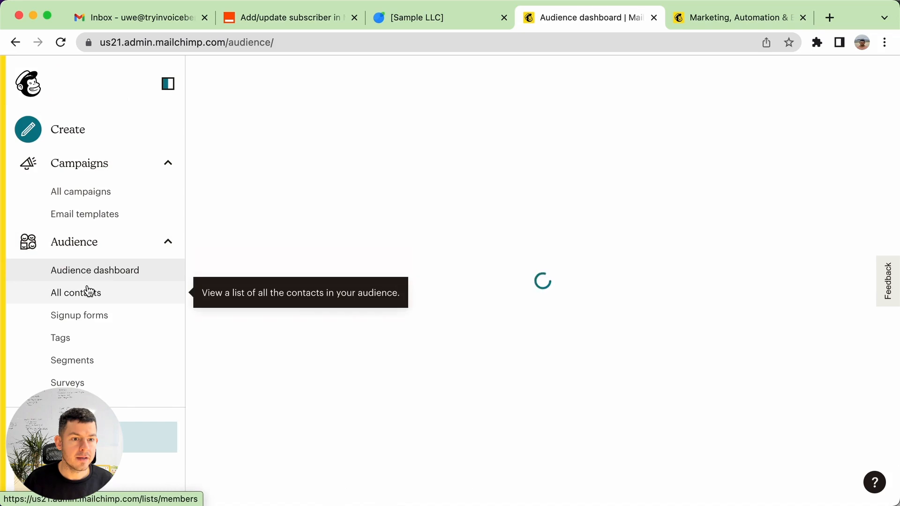
{"action": "left_click", "coordinate": [89, 290]}
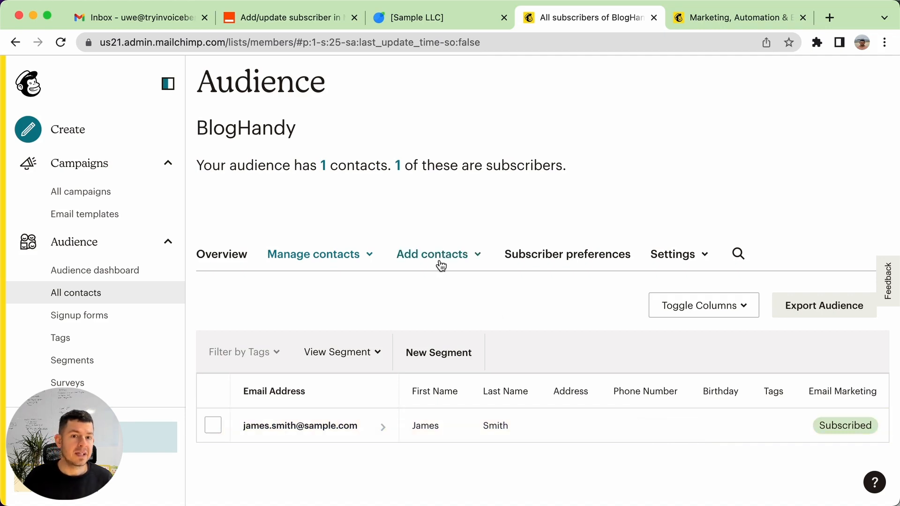
- Return to the Zap in Zapier, publish it and turn it on
{"action": "left_click", "coordinate": [289, 17]}
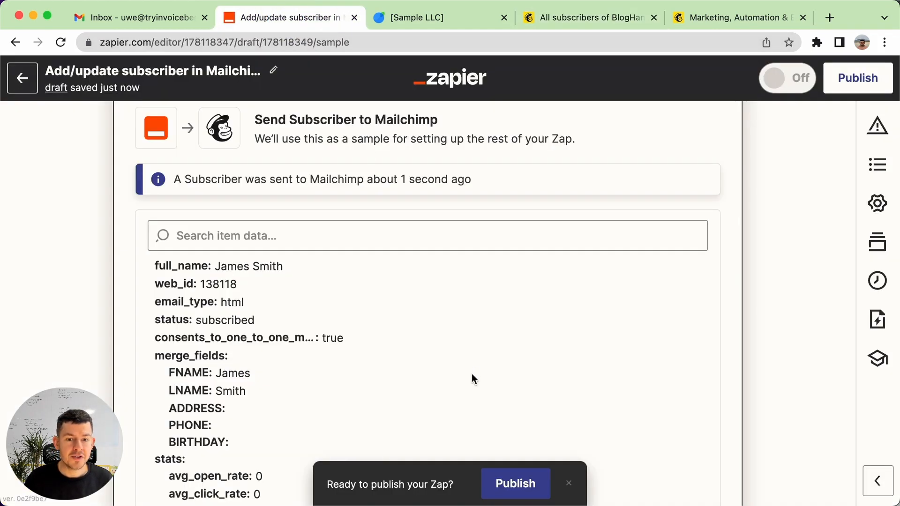
{"action": "scroll", "coordinate": [519, 397], "scroll_direction": "down", "scroll_amount": 10}
{"action": "scroll", "coordinate": [733, 390], "scroll_direction": "down", "scroll_amount": 5}
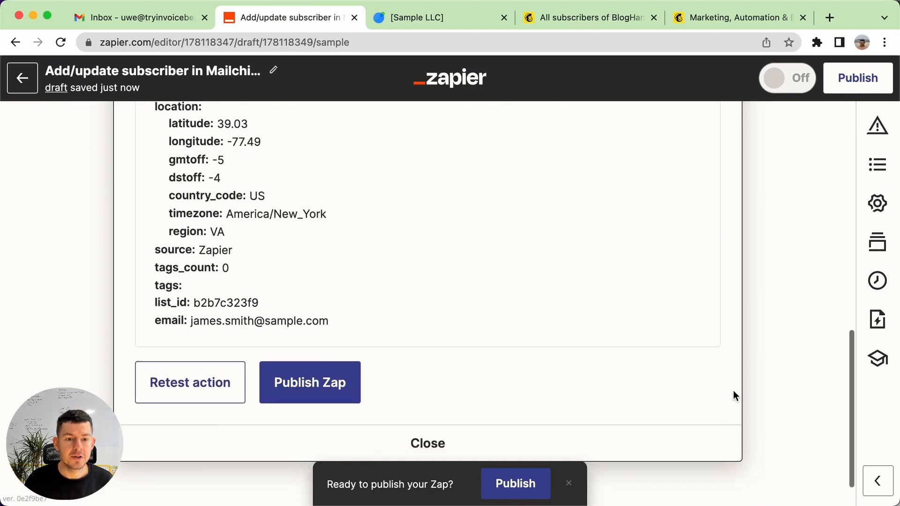
{"action": "left_click", "coordinate": [321, 393]}
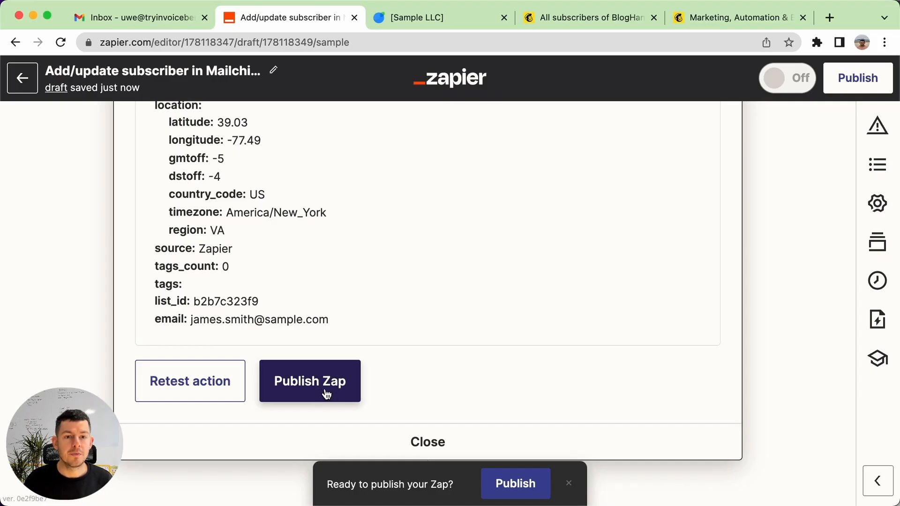
{"action": "left_click", "coordinate": [324, 395]}
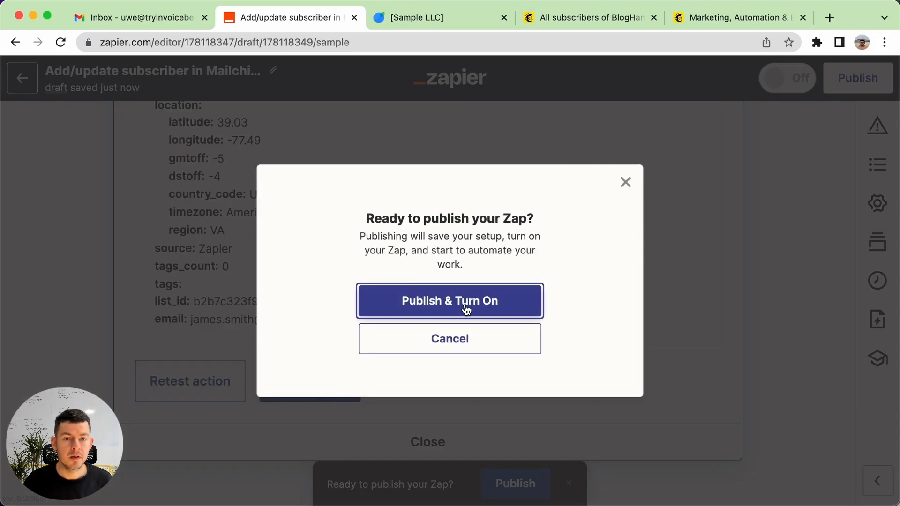
{"action": "left_click", "coordinate": [465, 307]}
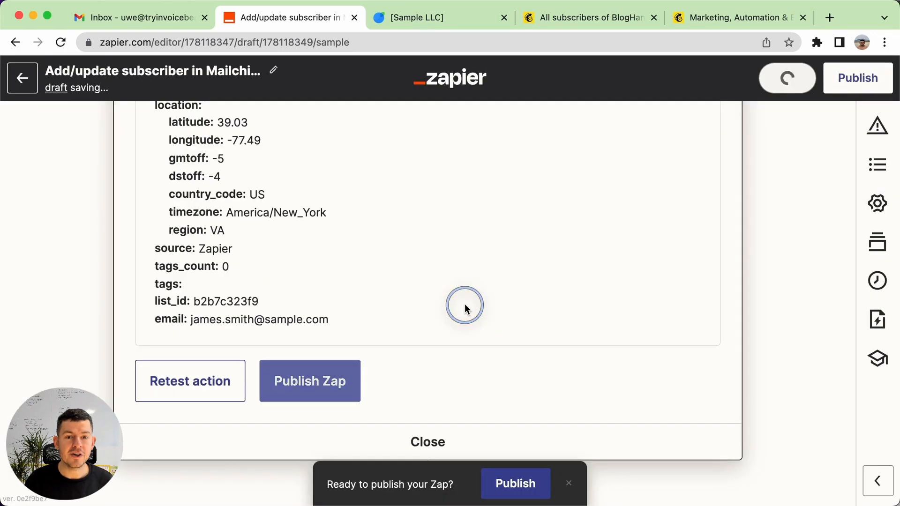